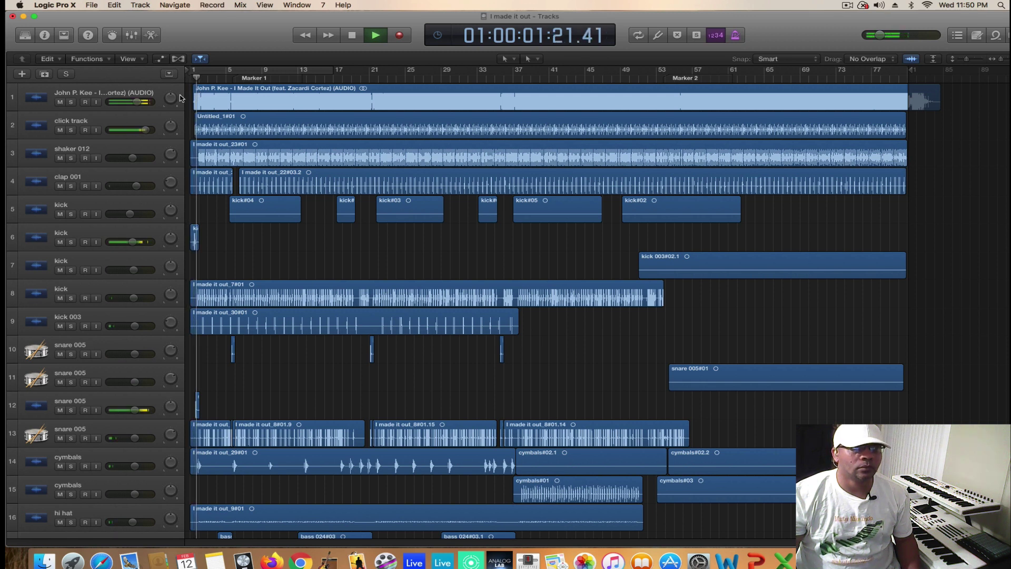
- Nudge the original song's volume up and compare it soloed against the instrumental
left_click_drag(140, 103, 144, 102)
left_click(71, 103)
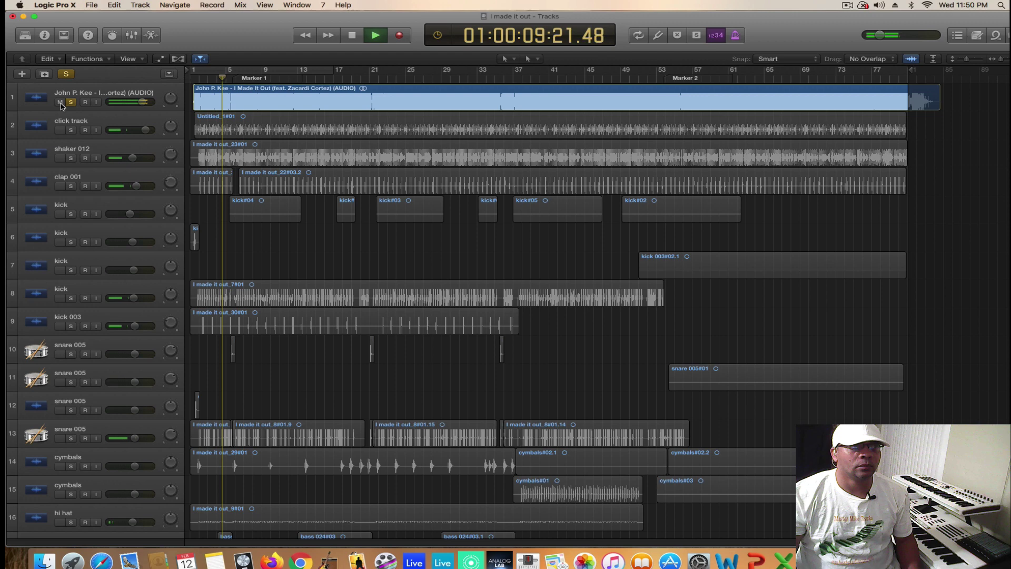
left_click(69, 103)
left_click(63, 104)
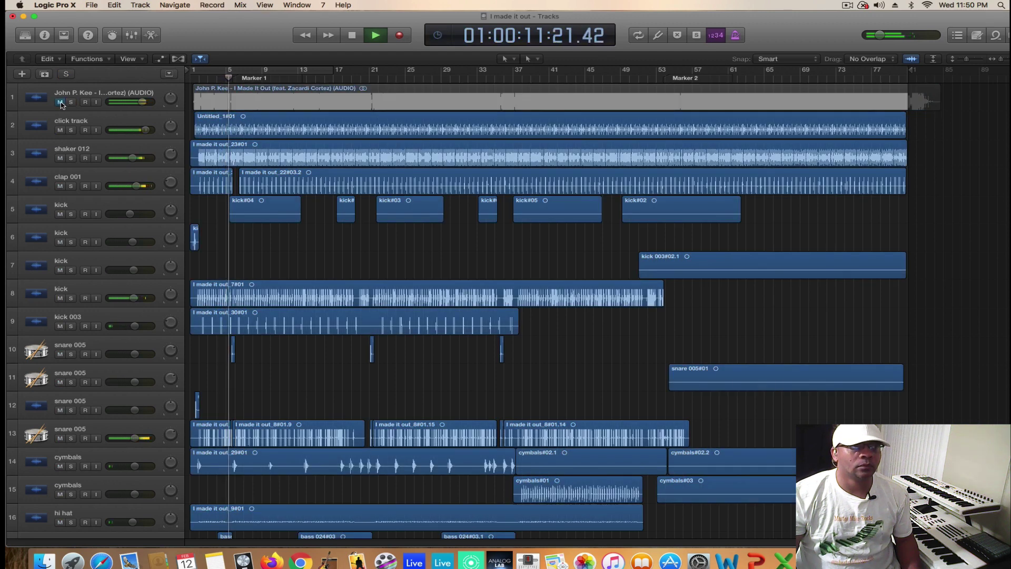
left_click(69, 103)
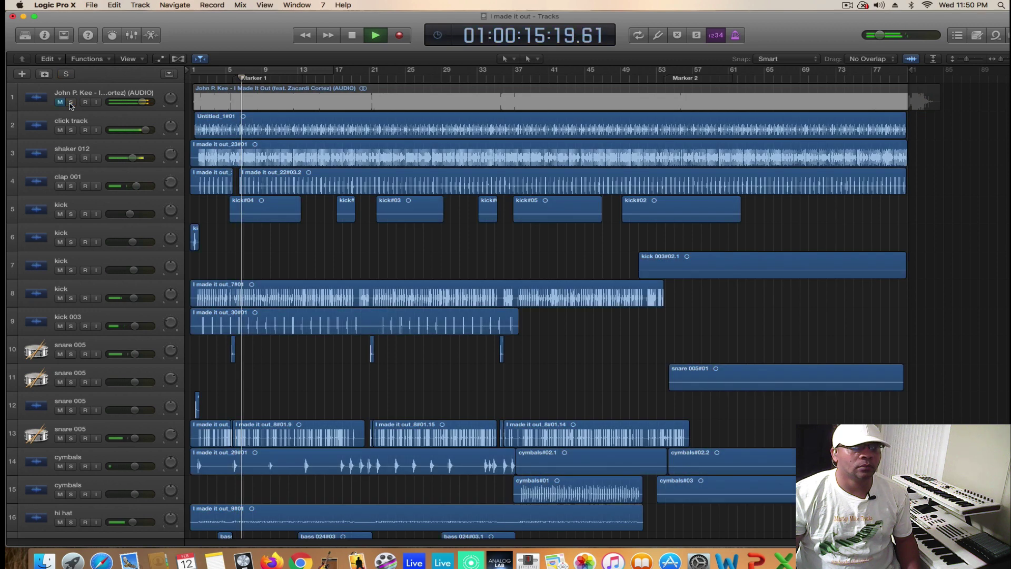
left_click(61, 102)
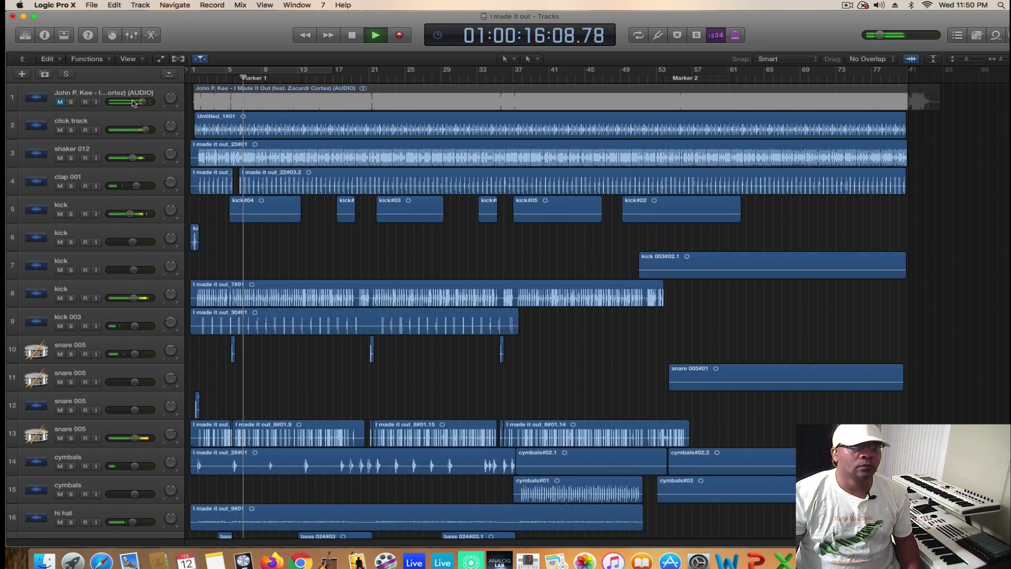
left_click(71, 102)
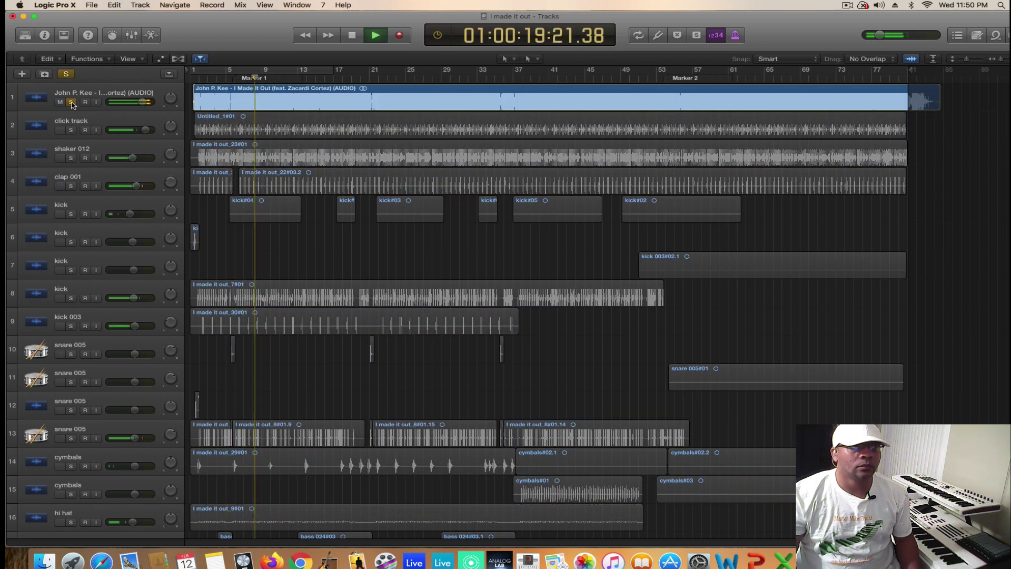
left_click(60, 103)
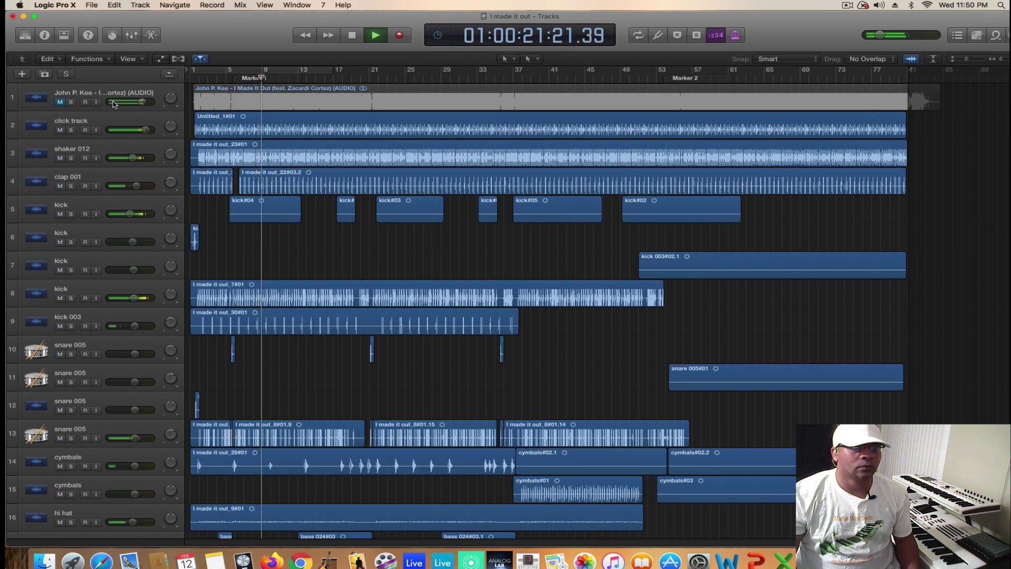
- Keep comparing original and instrumental, ending with the original song track muted
left_click(72, 102)
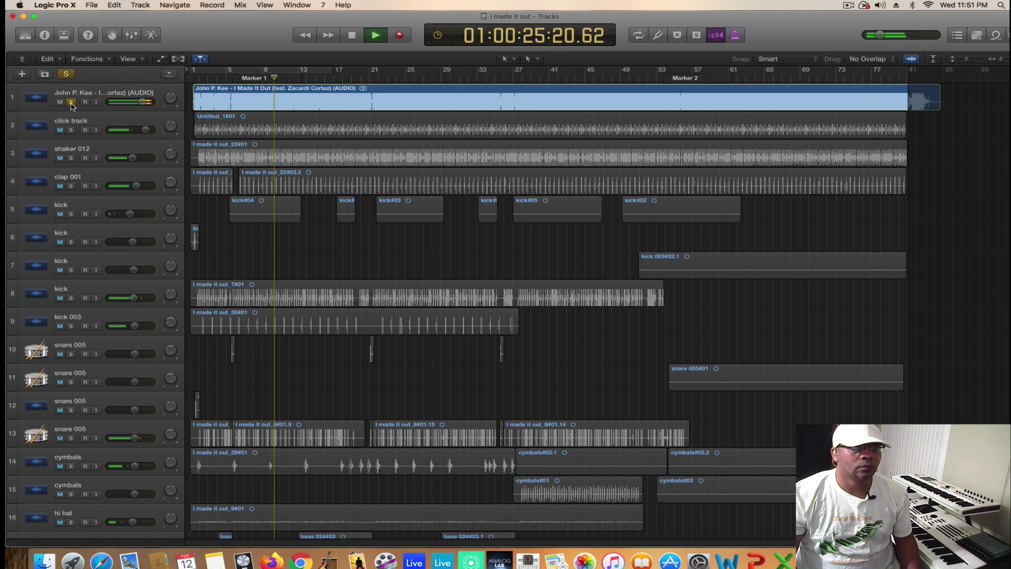
left_click(71, 103)
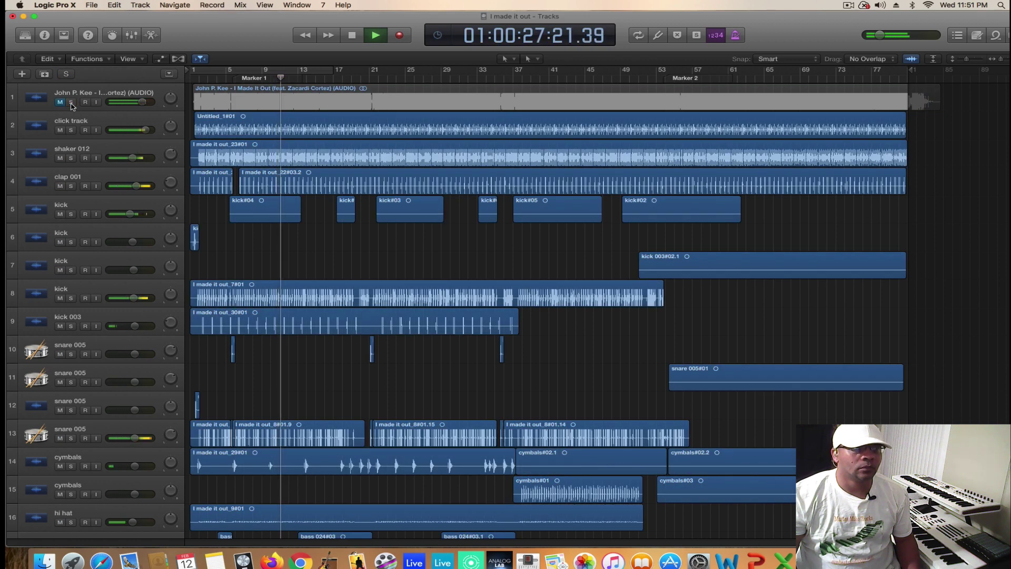
left_click(71, 103)
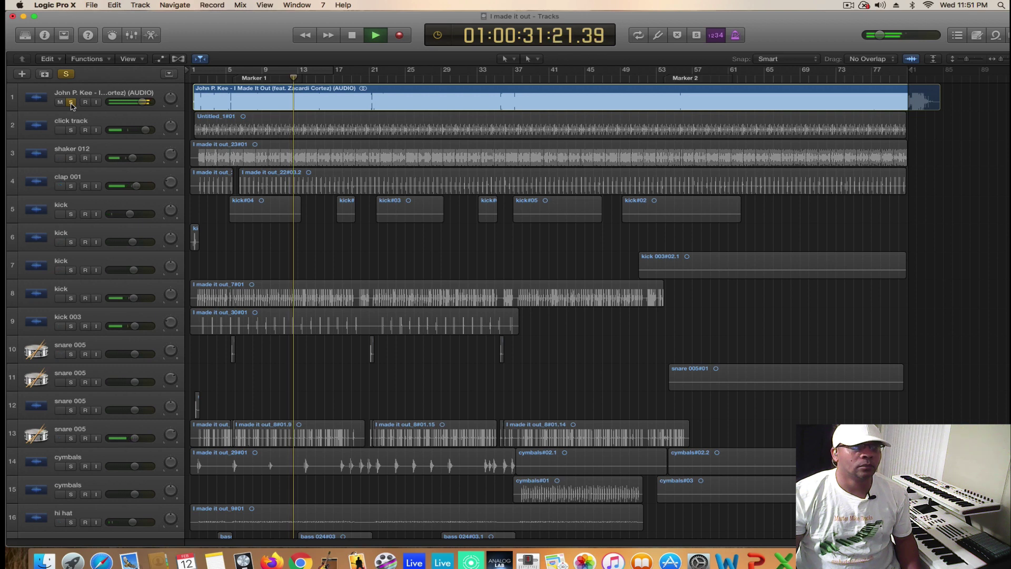
left_click(71, 103)
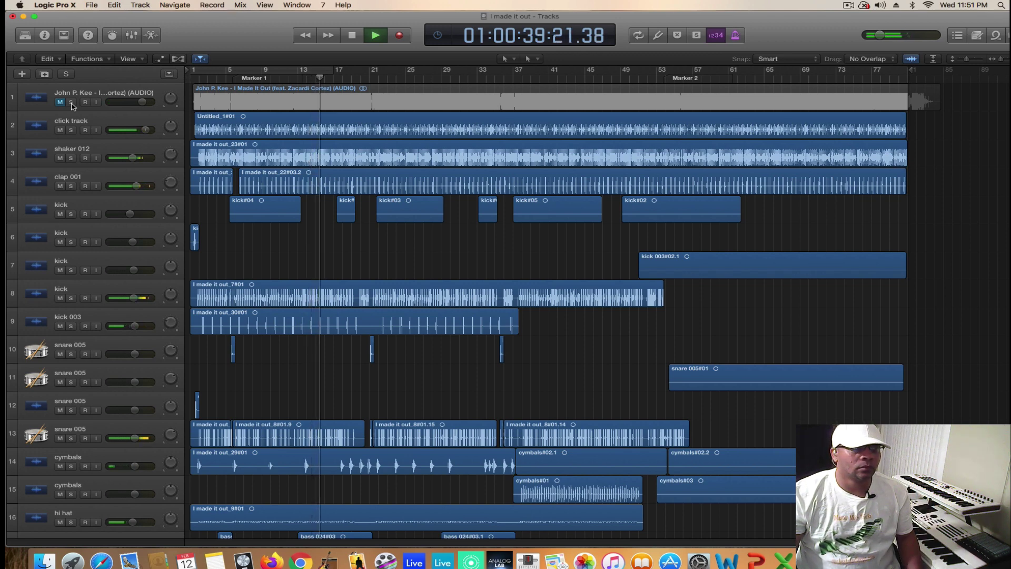
left_click(71, 102)
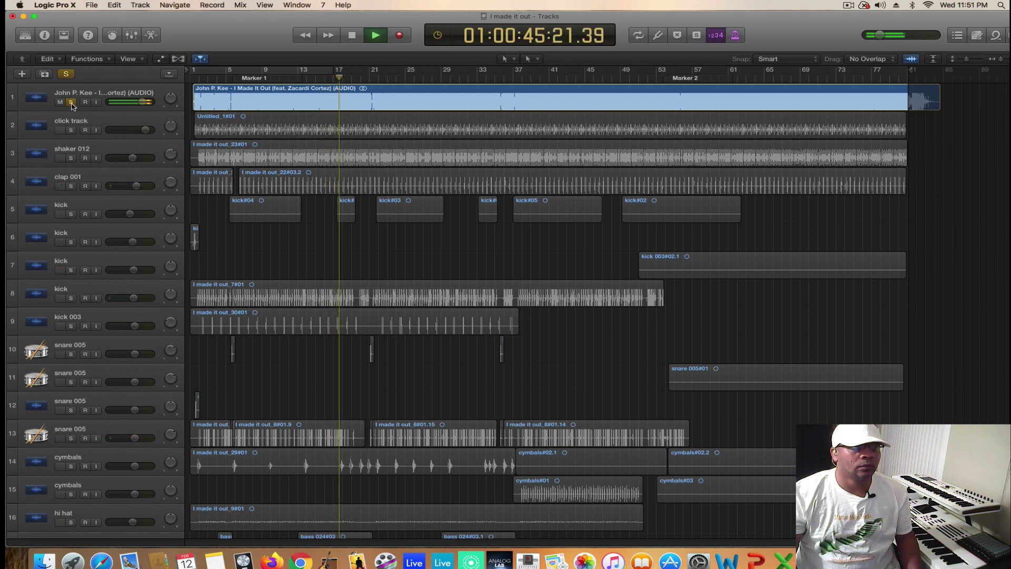
left_click(71, 103)
left_click(71, 102)
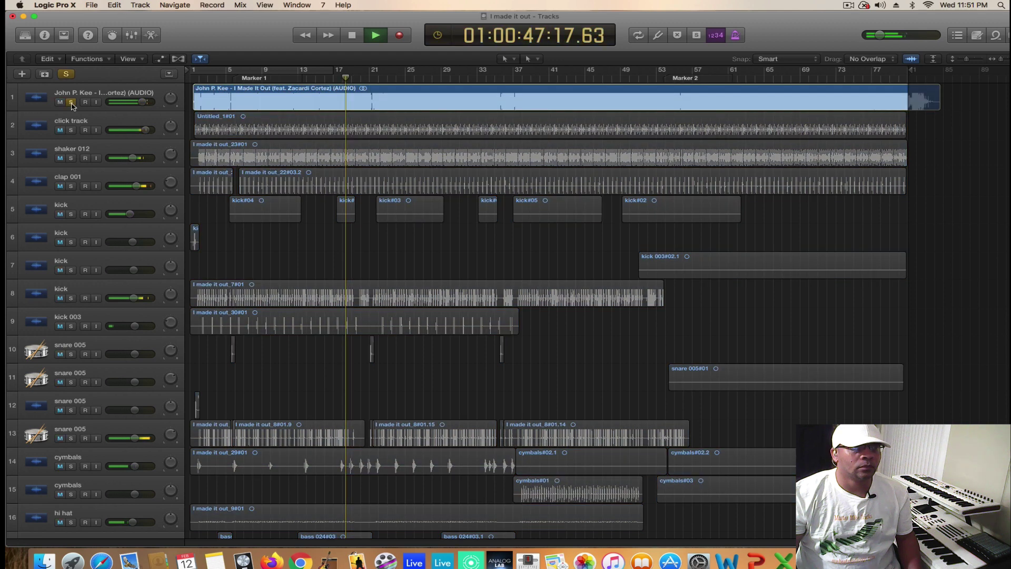
left_click(71, 102)
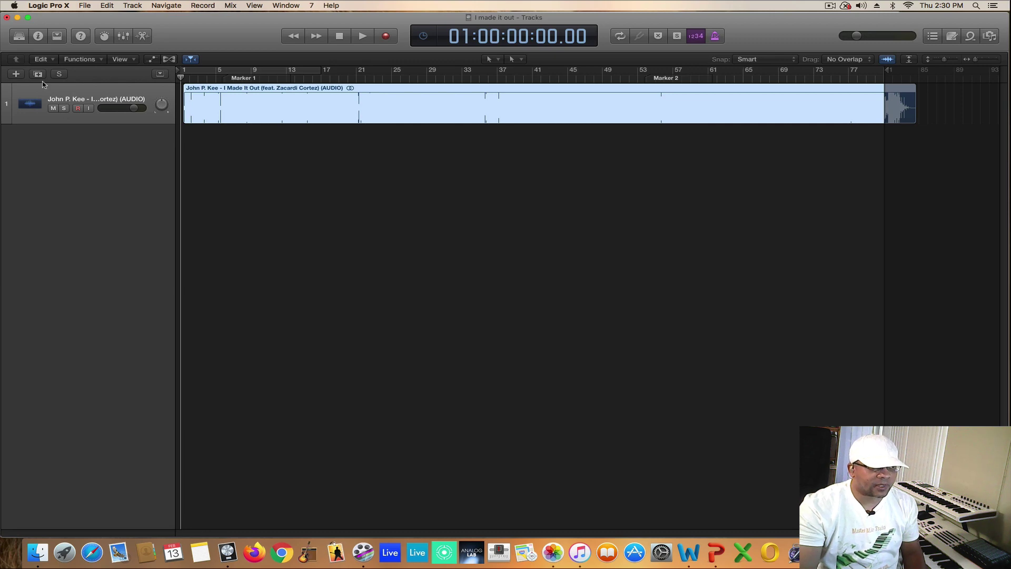
- Add a new audio track and rename it 'click track'
left_click(16, 73)
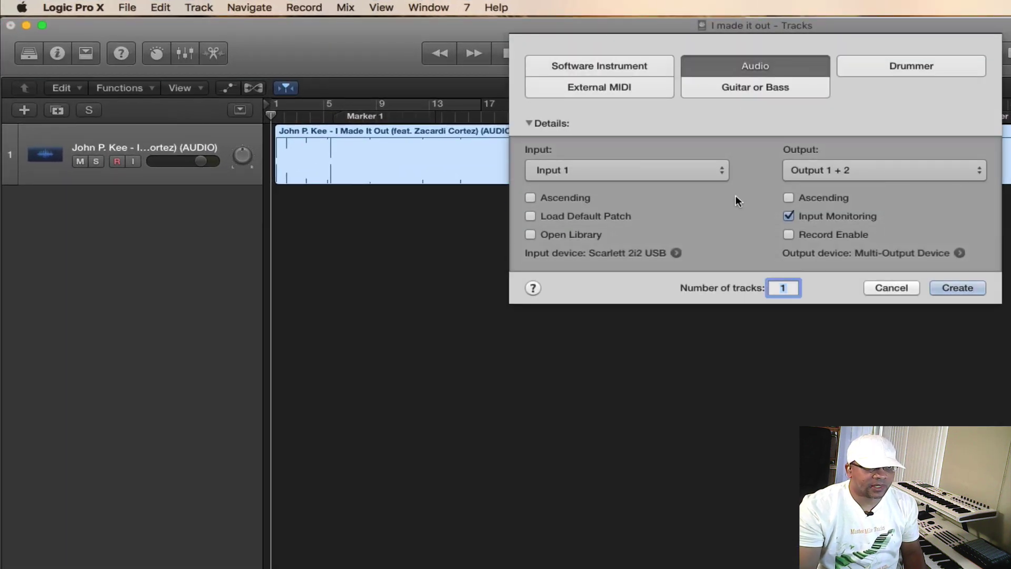
left_click(955, 287)
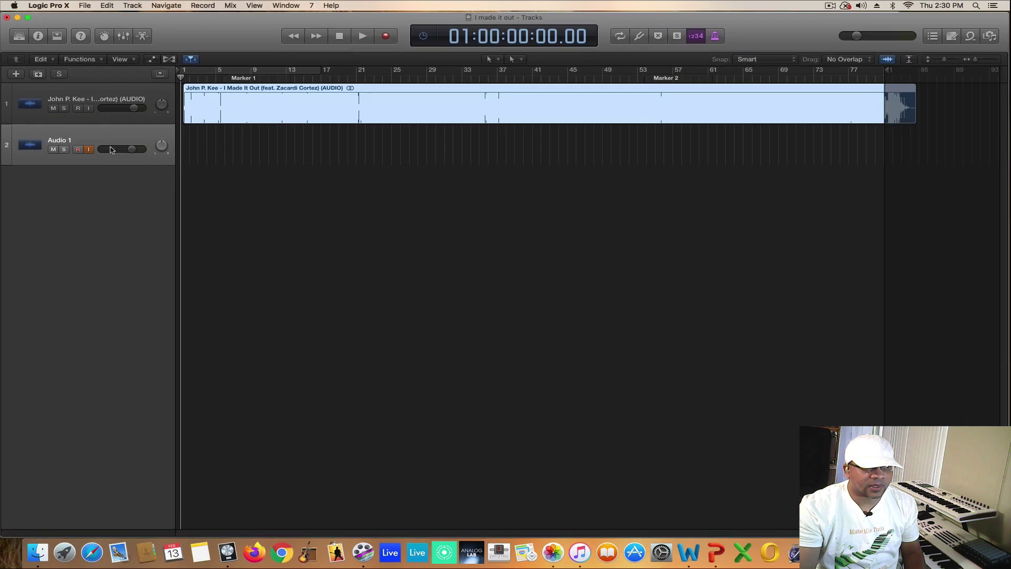
double_click(64, 141)
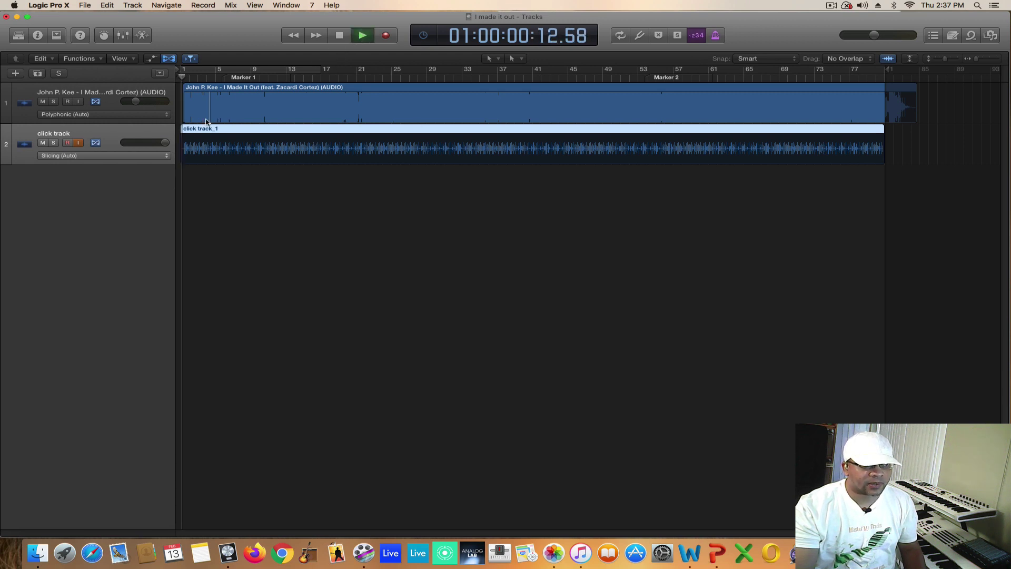
- Turn the original song track down to about -33 dB
left_click(137, 101)
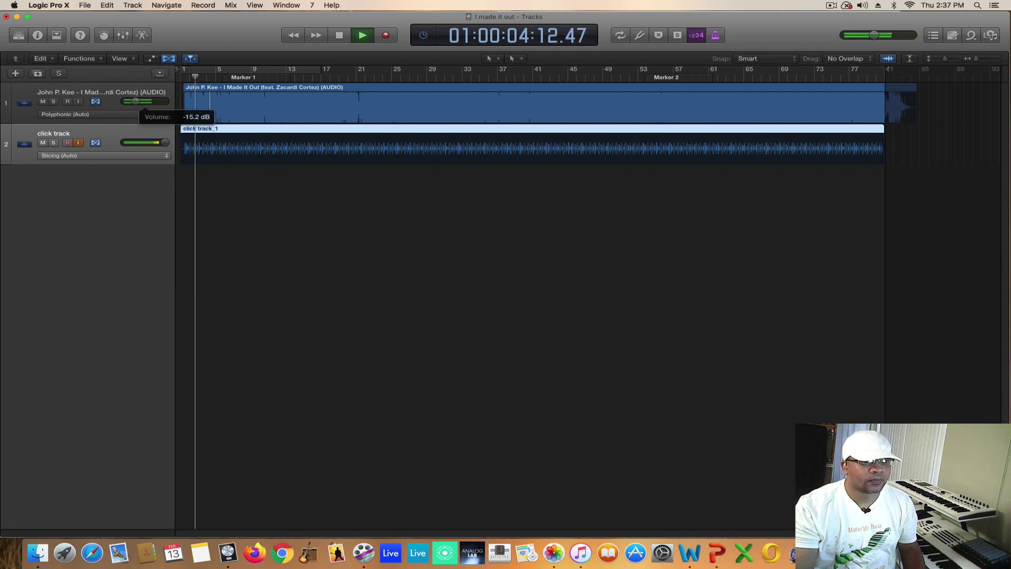
left_click_drag(136, 102, 130, 102)
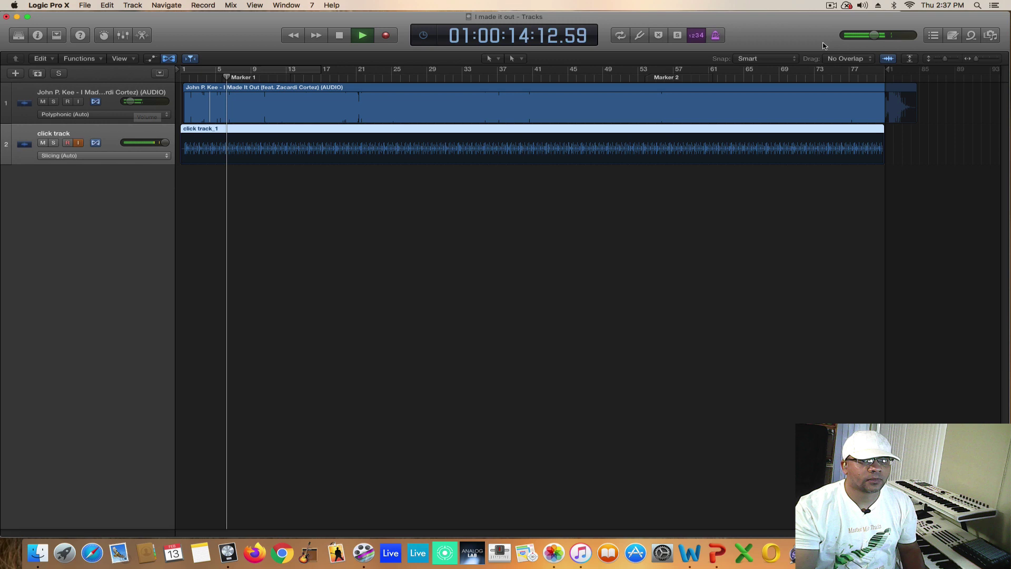
mouse_move(131, 102)
left_mouse_down()
mouse_move(121, 103)
mouse_move(134, 102)
left_mouse_up()
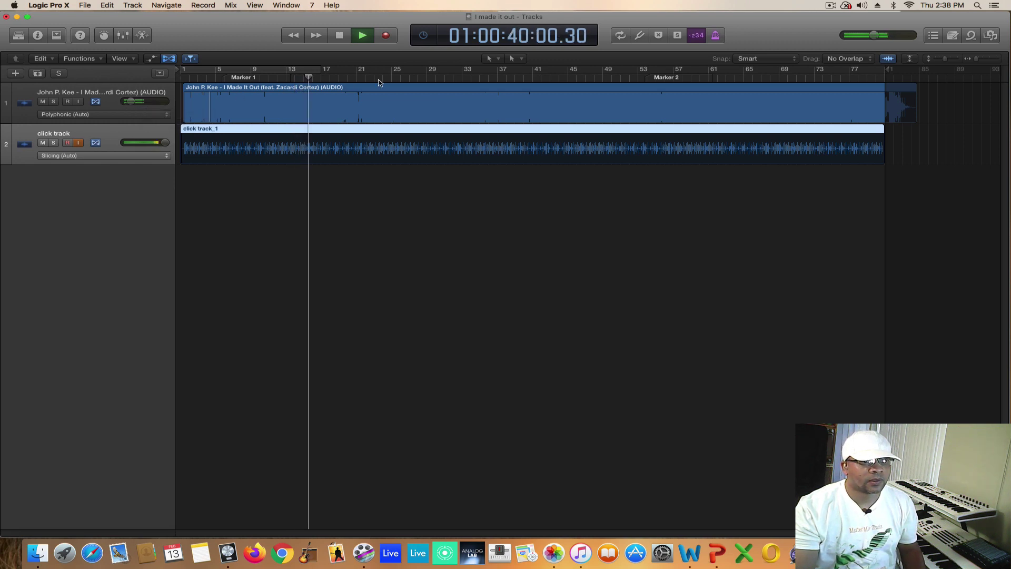
- Jump ahead through bars 27 to 75 while bringing the original song back to -22 dB
left_click(406, 79)
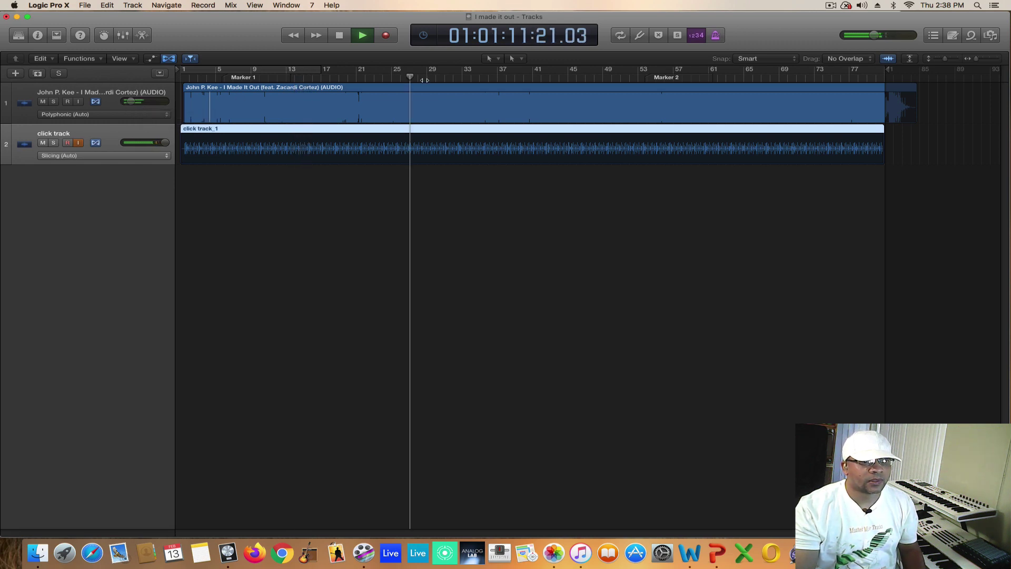
left_click(556, 77)
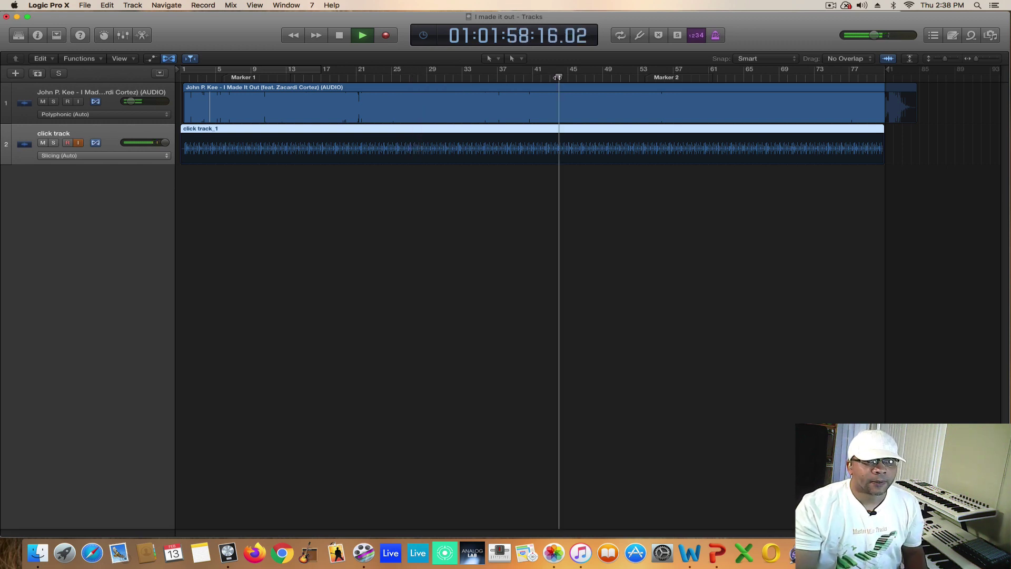
left_click_drag(126, 104, 131, 103)
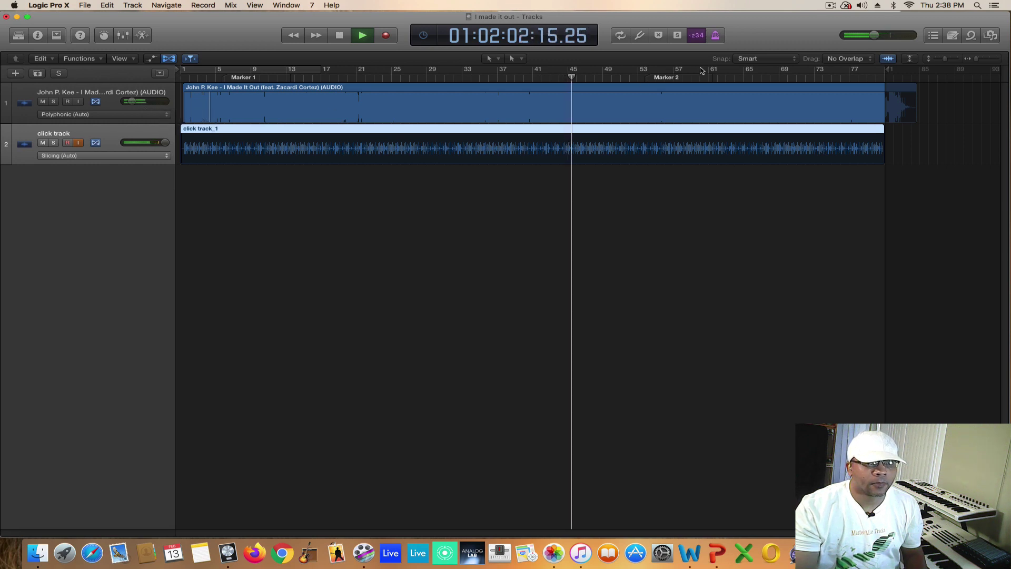
left_click(736, 77)
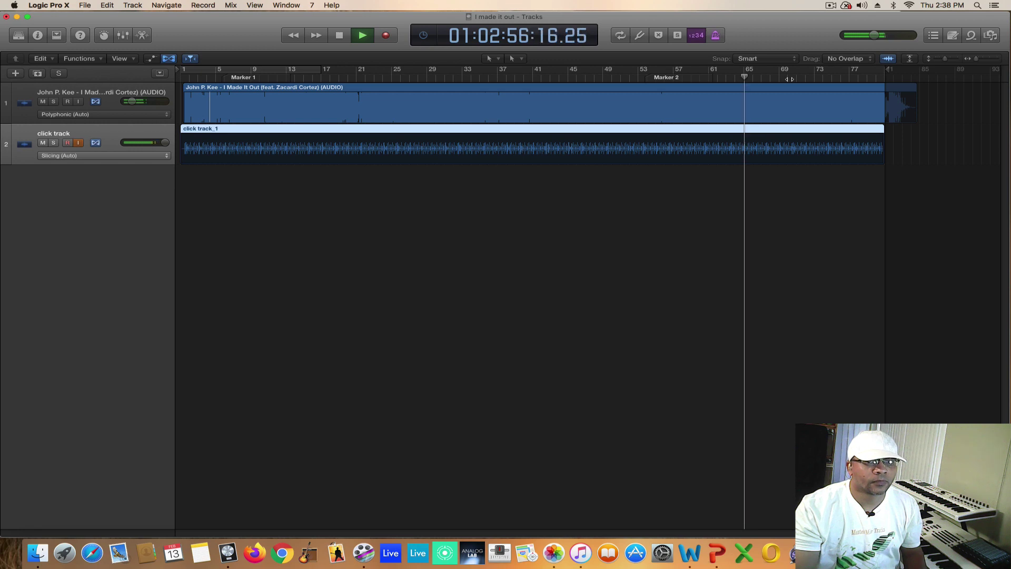
left_click(824, 78)
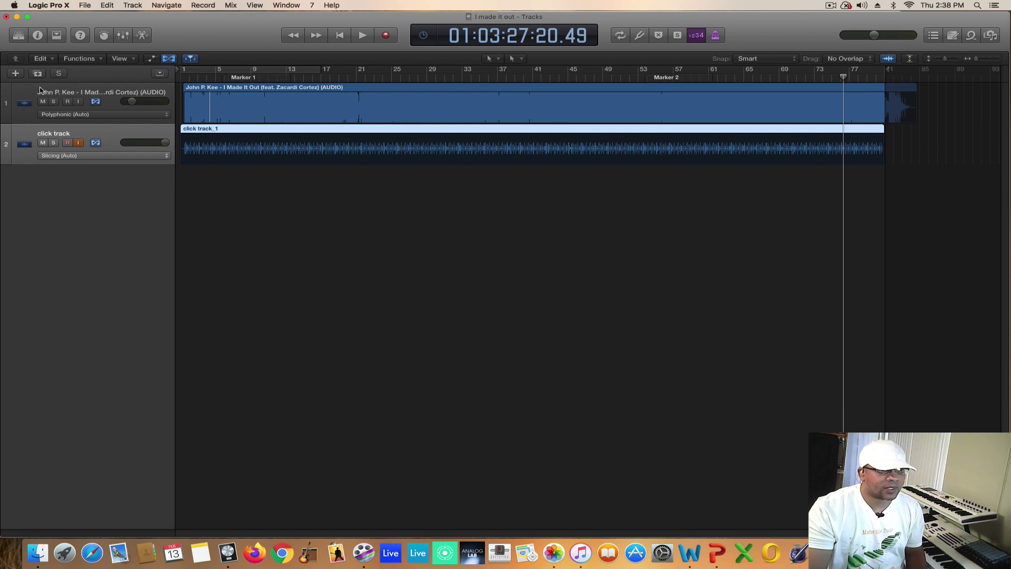
- Create audio tracks for piano_2, keys 003_2 and keys 003, then select keys 003_2 and piano_2
left_click(15, 73)
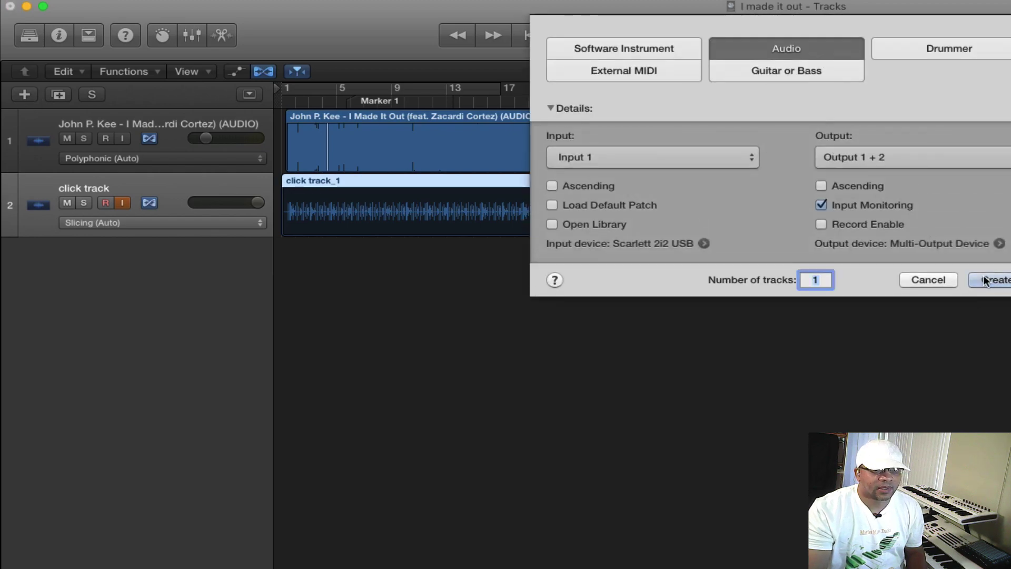
left_click(985, 281)
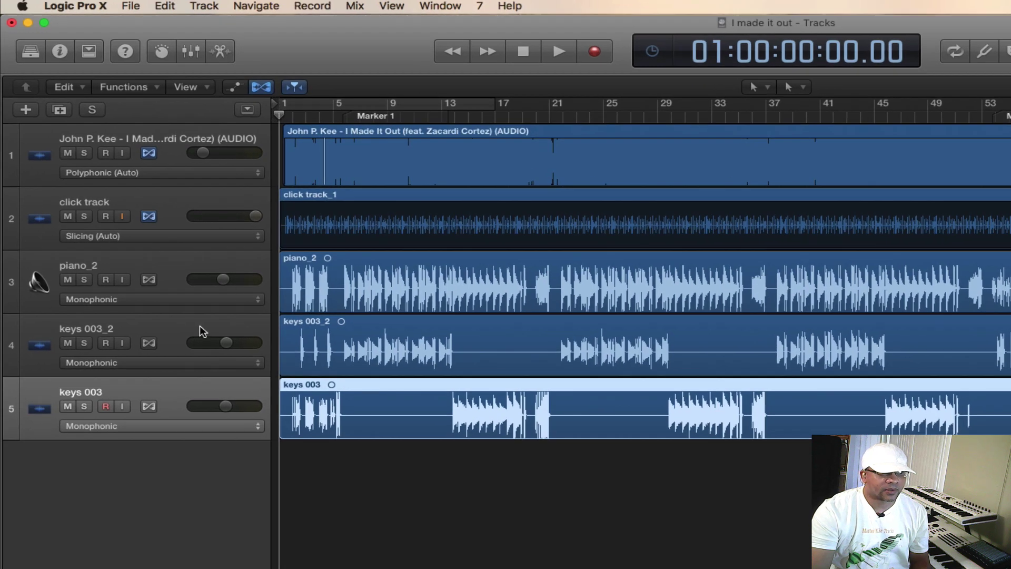
left_click(201, 326)
left_click(203, 263)
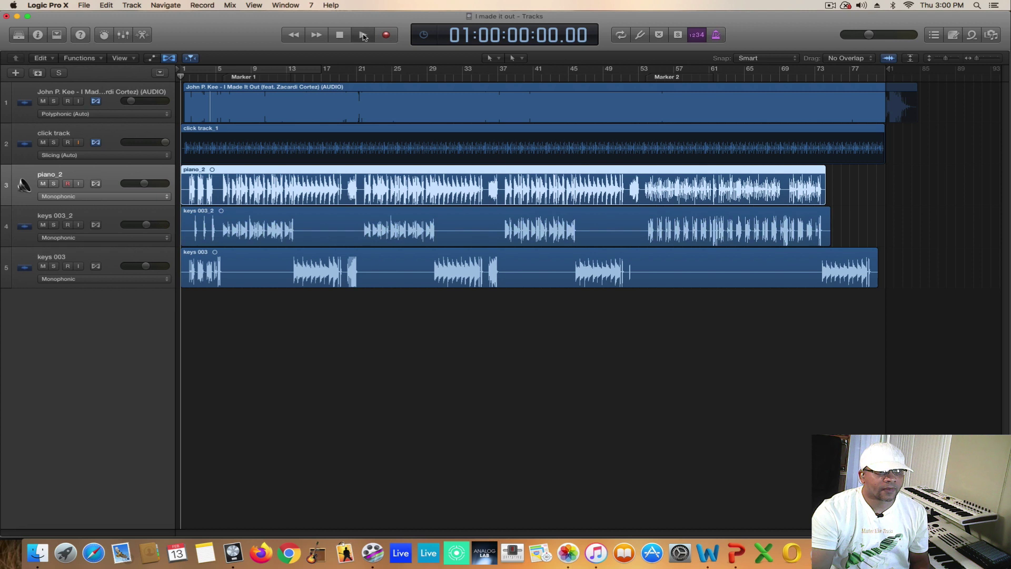
- Play the arrangement, auditioning from around bars 11, 13 and 28
left_click(363, 35)
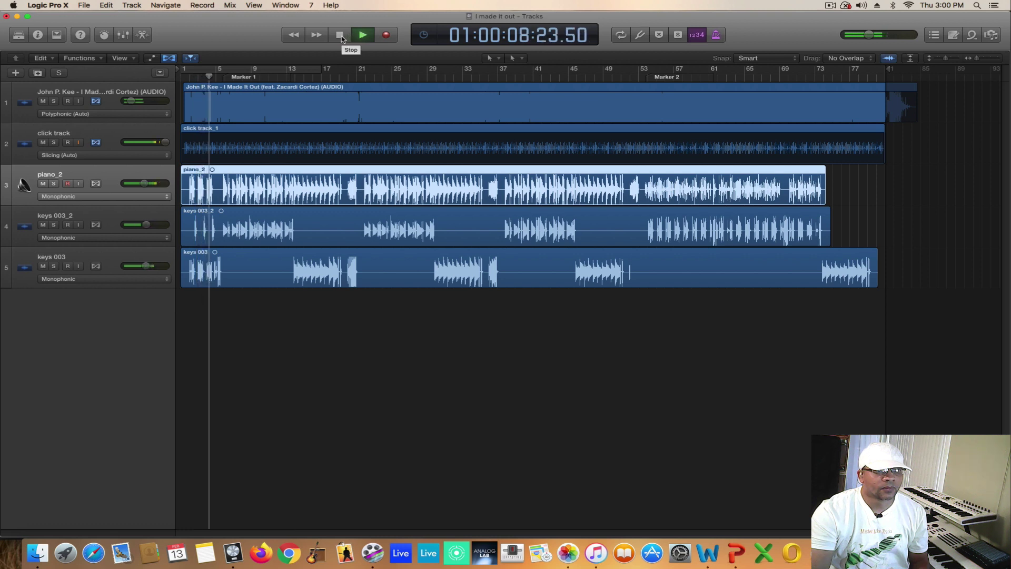
left_click(270, 77)
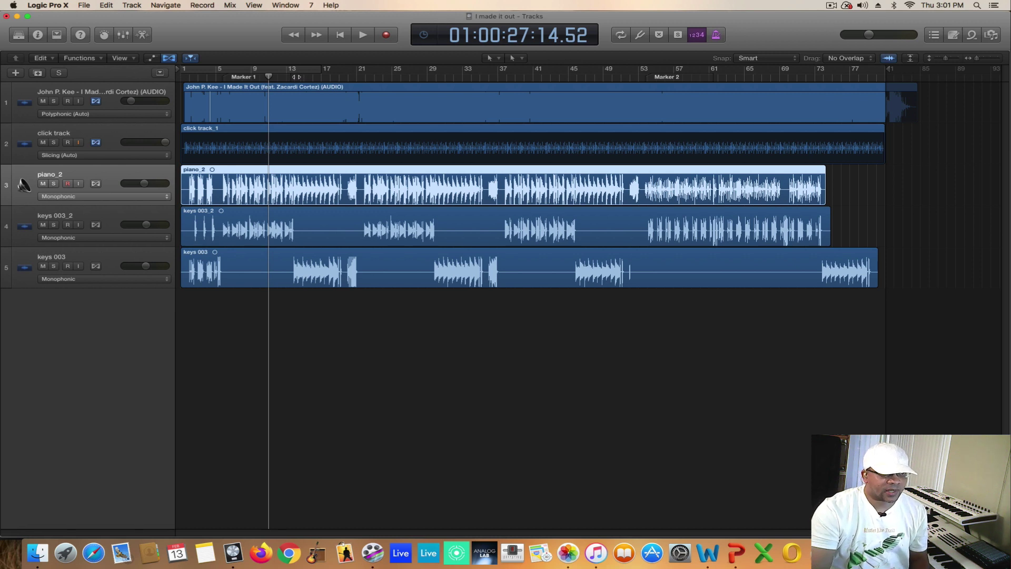
left_click(295, 76)
left_click(363, 35)
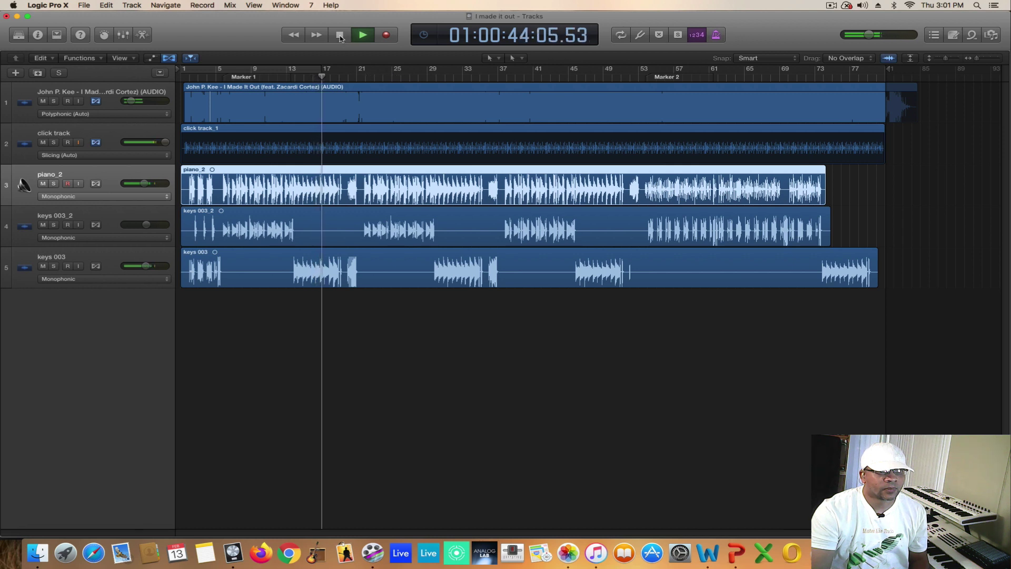
key("space")
left_click(418, 77)
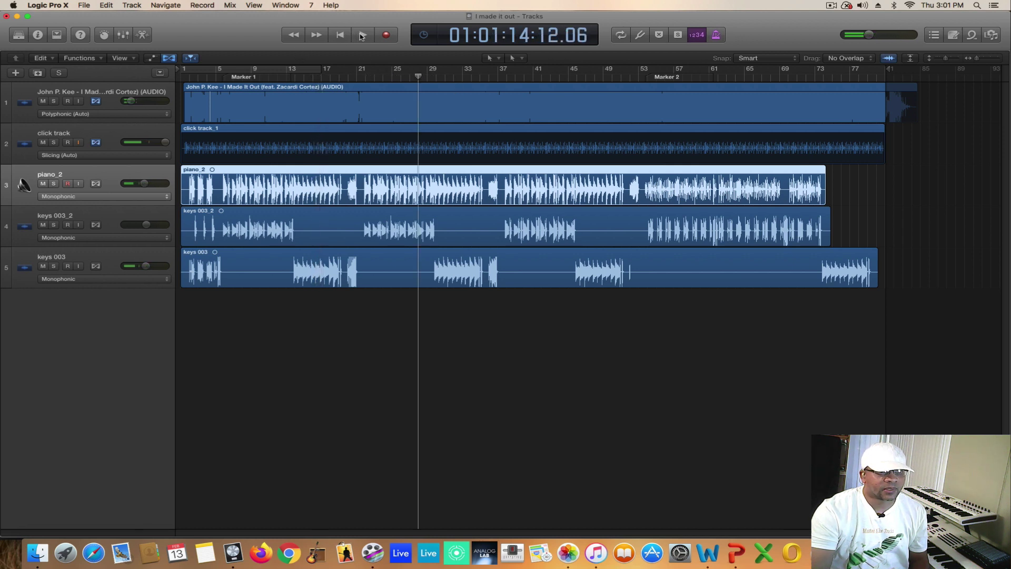
left_click(363, 35)
- Turn the original song down to -56 dB and audition from bar 42
mouse_move(143, 103)
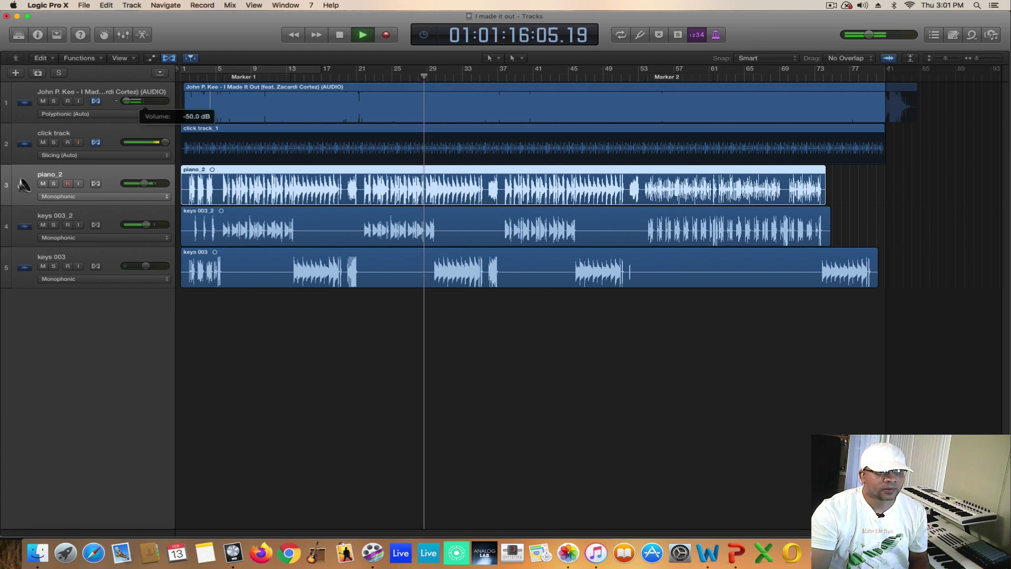
left_click_drag(126, 101, 132, 101)
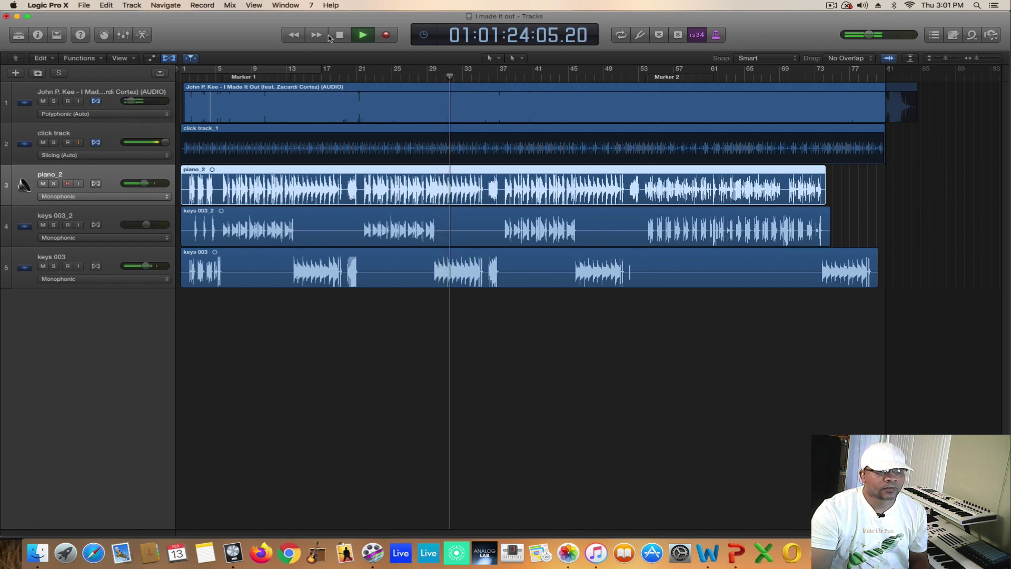
left_click(339, 35)
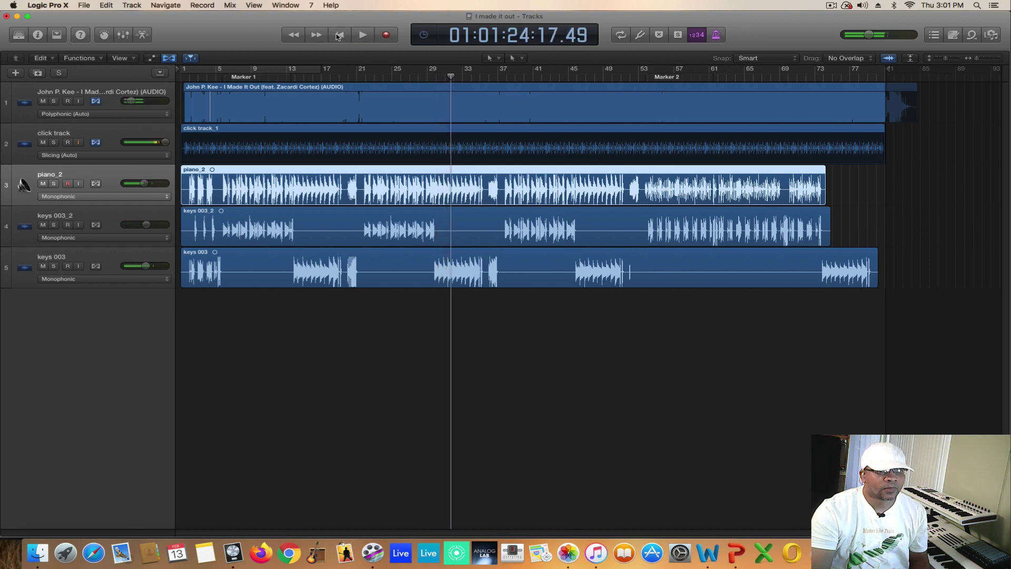
left_click(561, 77)
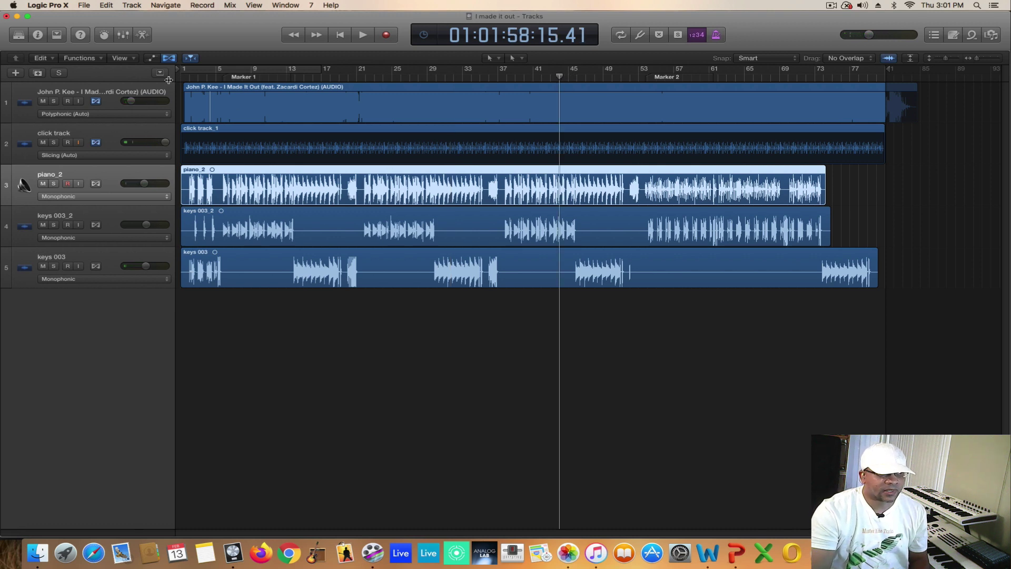
left_click(362, 35)
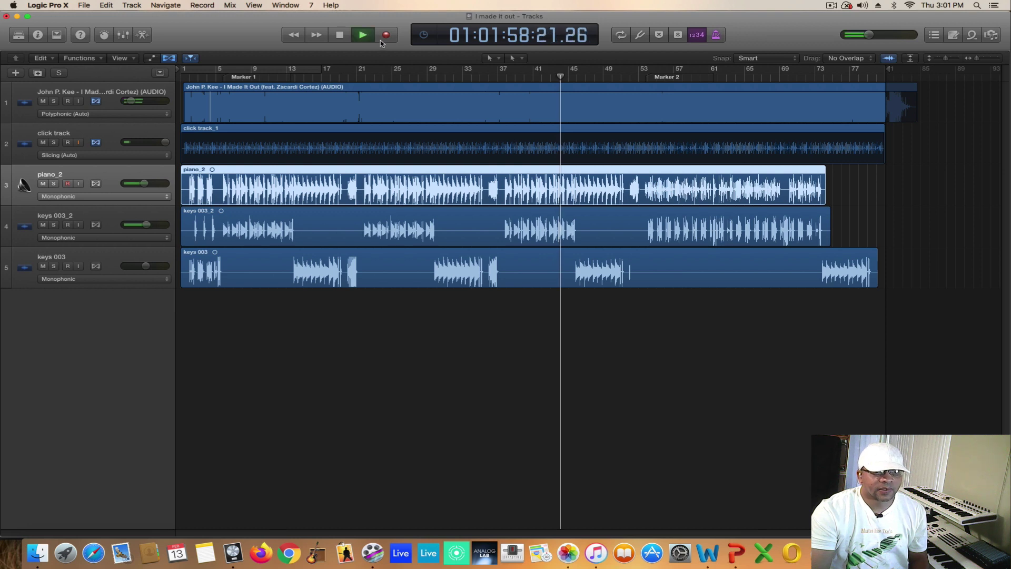
left_click(340, 37)
- Add the kick tracks and check kick_2, kick_1, kick_3, kick_4 and kick 003_1
left_click(16, 73)
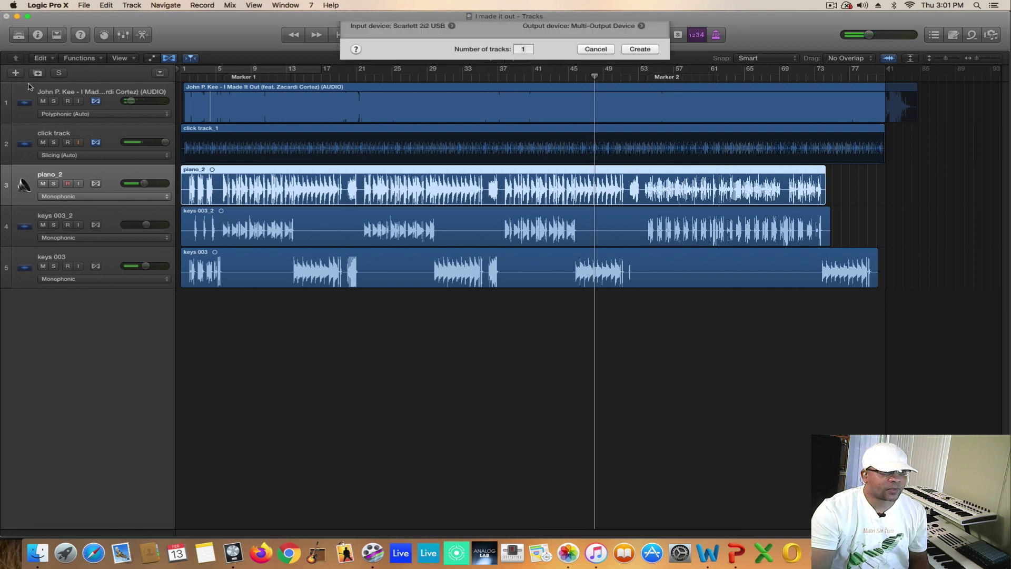
left_click(640, 193)
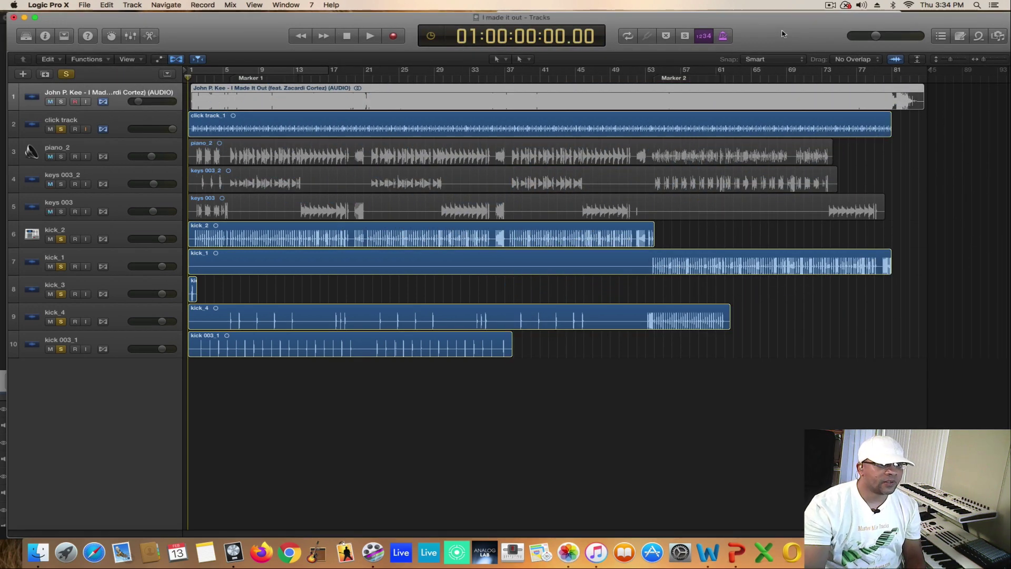
left_click(126, 240)
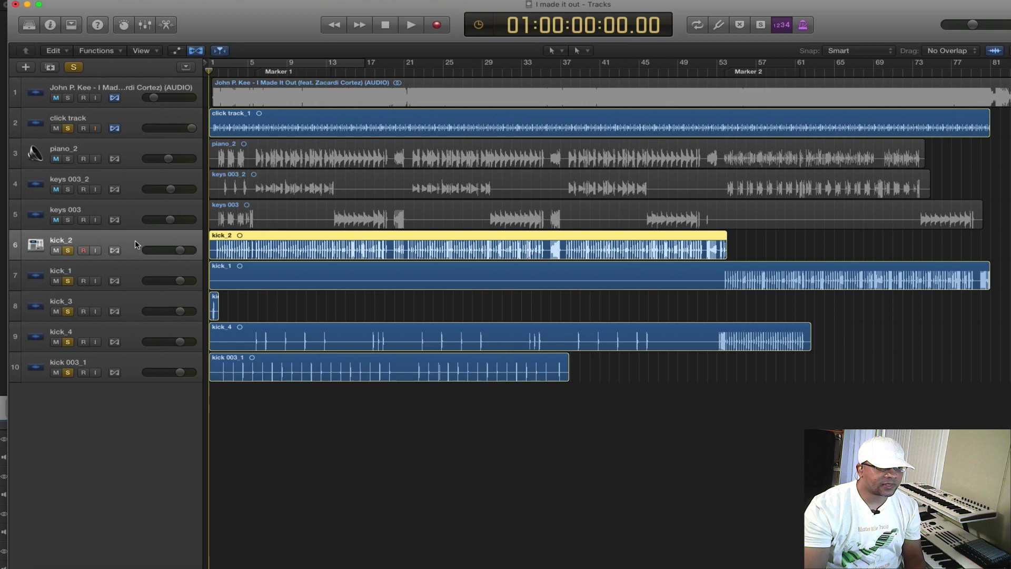
left_click(120, 258)
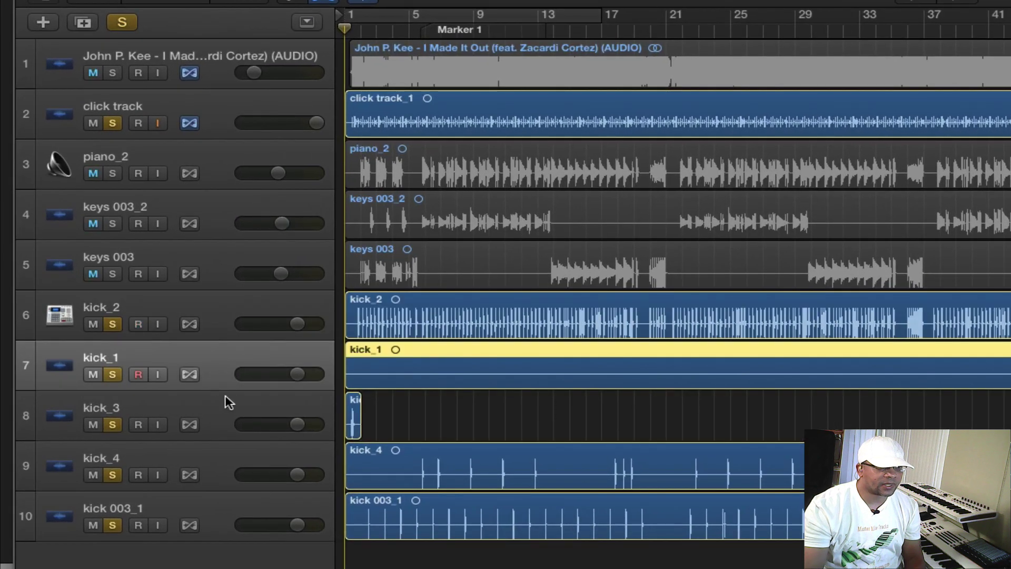
left_click(228, 404)
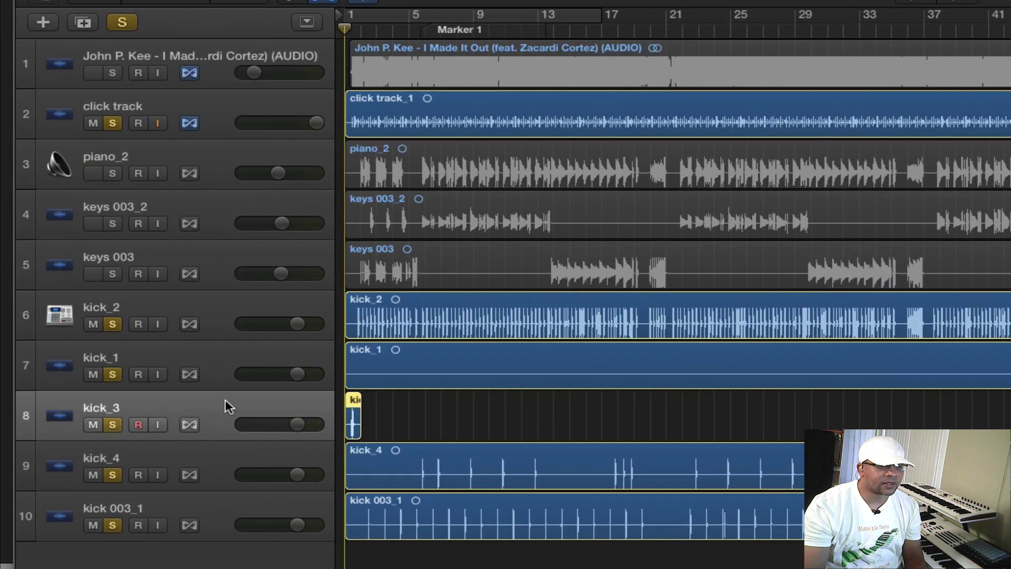
left_click(220, 468)
left_click(213, 521)
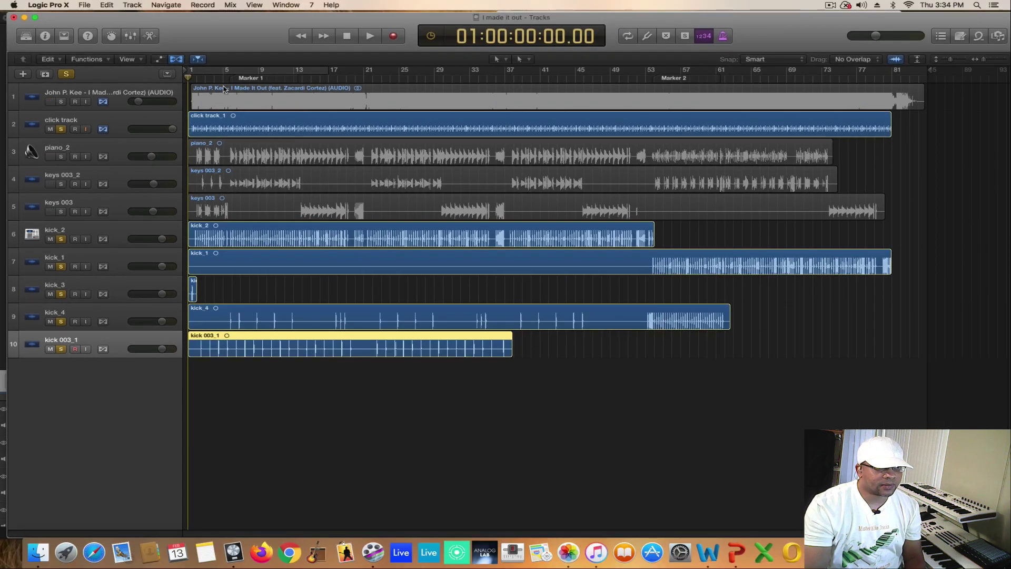
- Select the original song region, then recheck kick_2 and kick_1
left_click(223, 90)
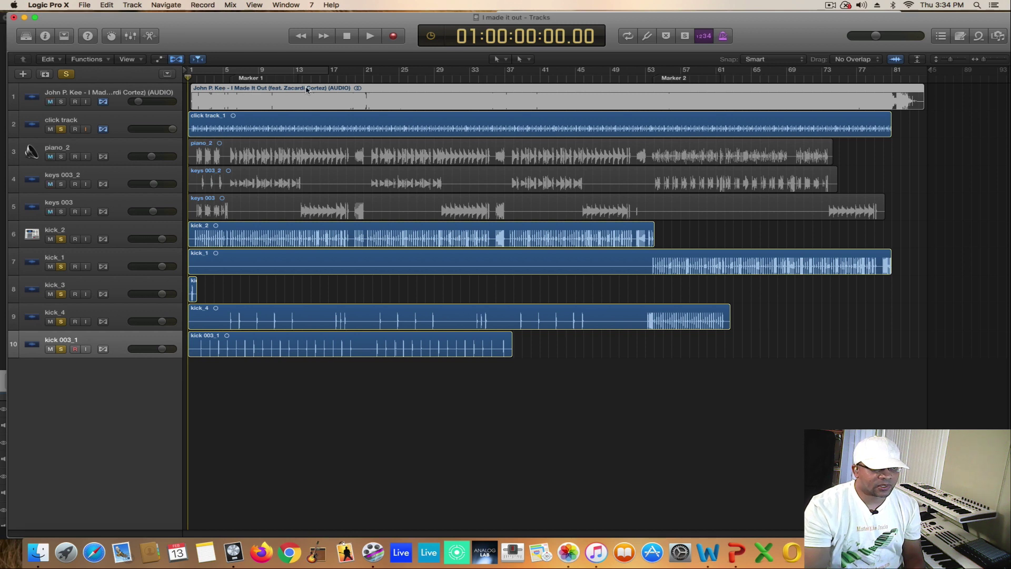
left_click(141, 231)
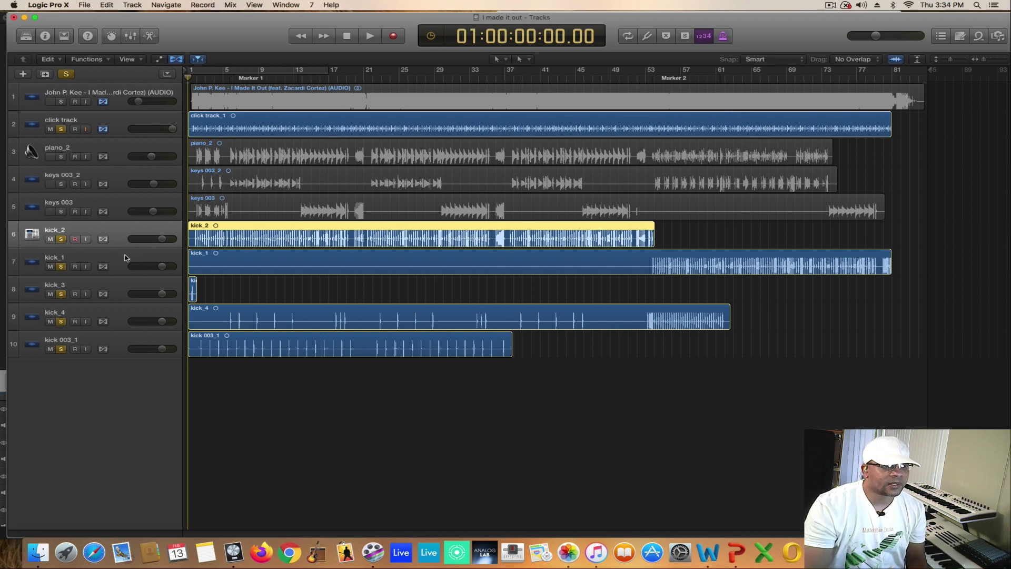
left_click(123, 259)
- Check kick_3, kick_4 and kick 003_1, then play from the start with the song region selected
left_click(127, 287)
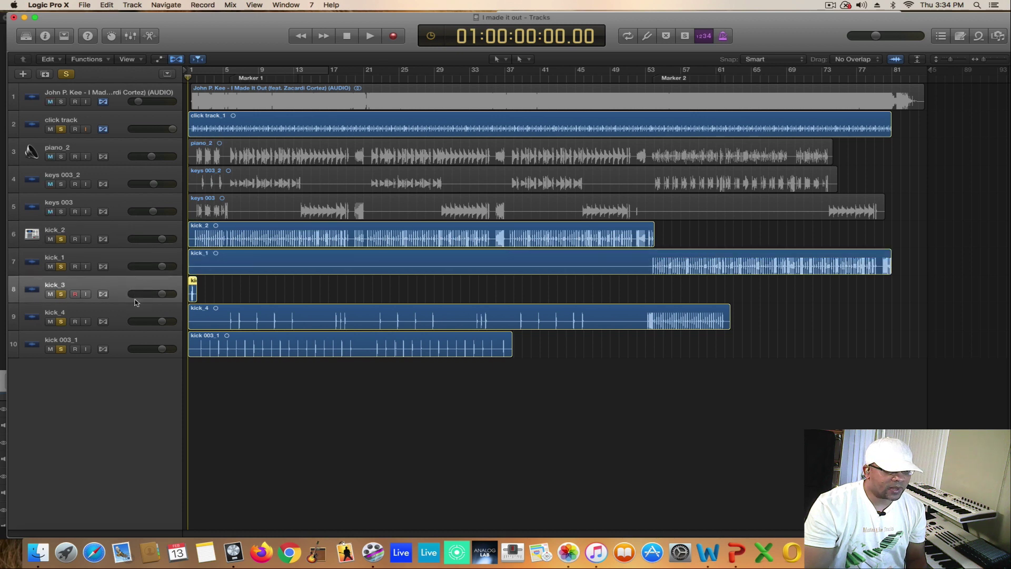
left_click(130, 316)
left_click(124, 340)
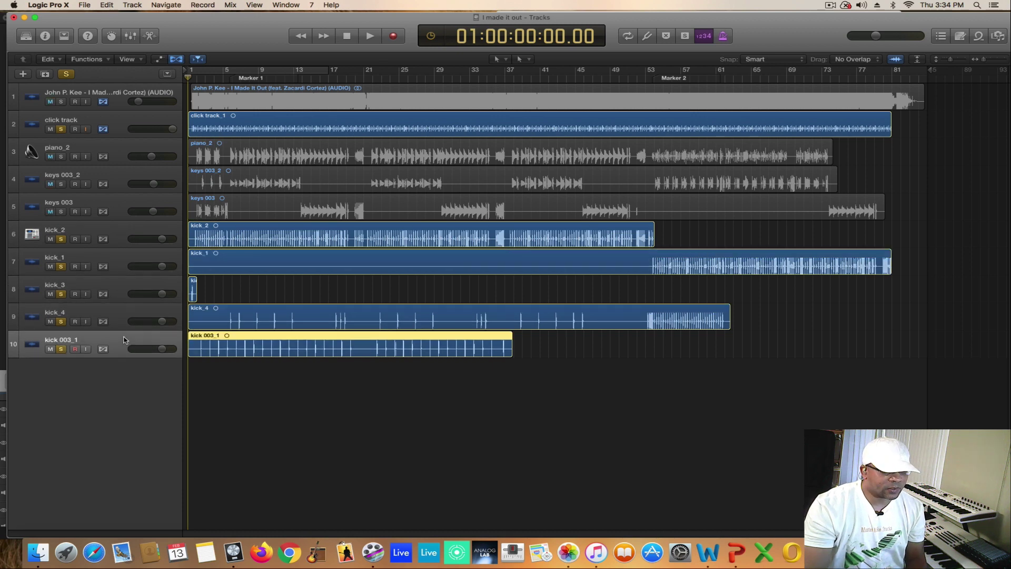
left_click(220, 90)
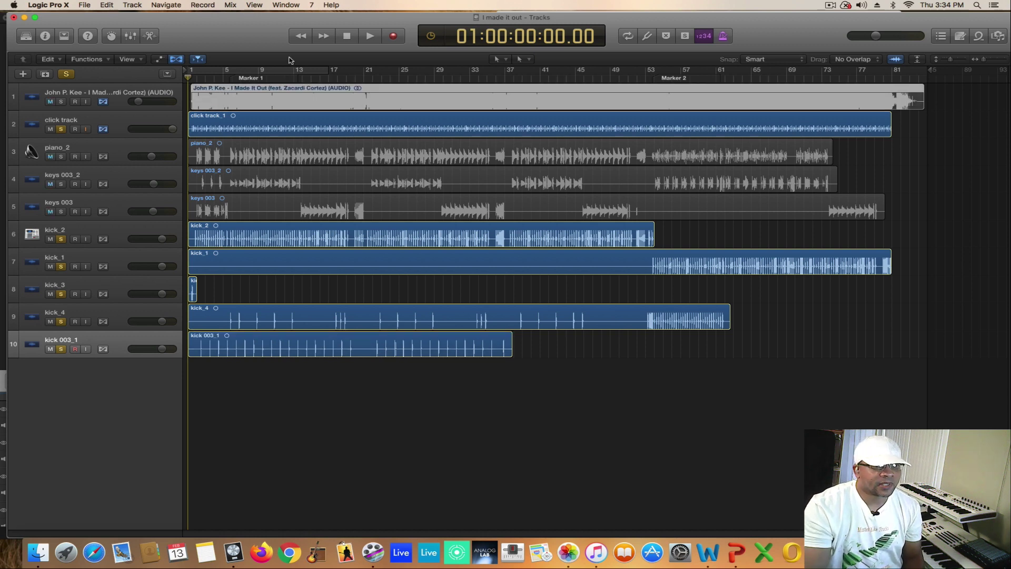
left_click(371, 36)
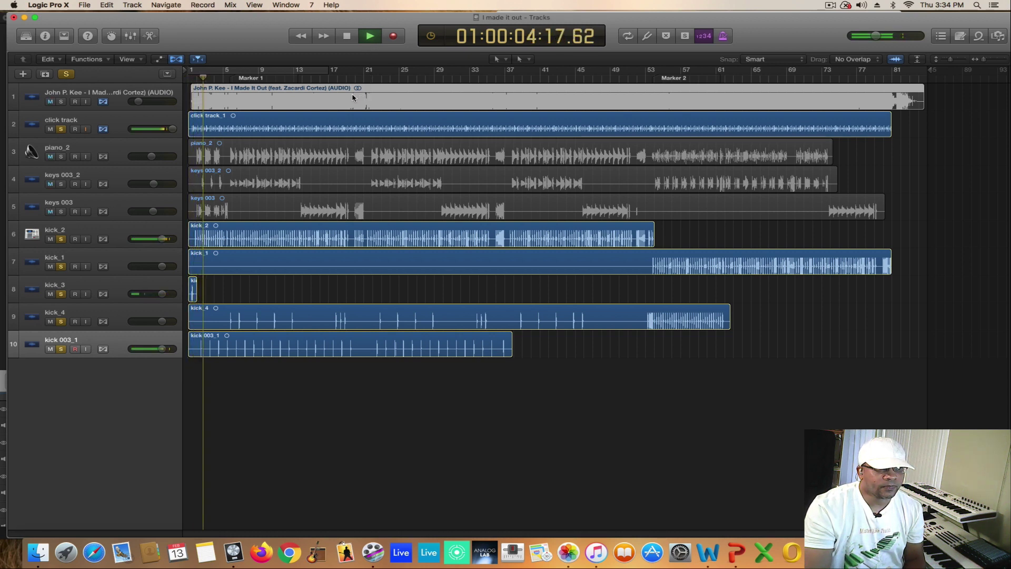
- Solo the original song briefly, then solo keys 003, keys 003_2 and piano_2 together
left_click(61, 102)
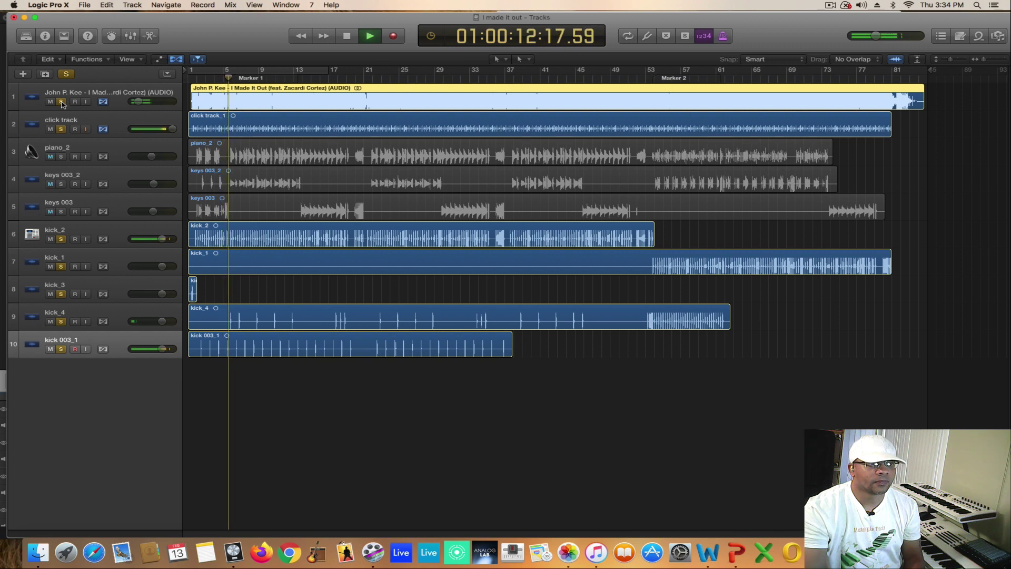
left_click(62, 102)
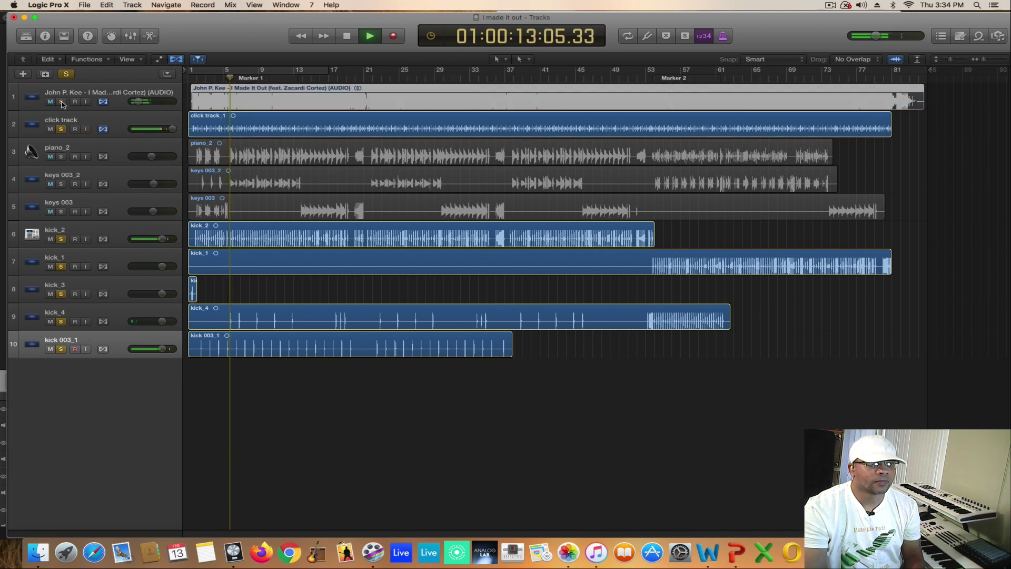
left_click(61, 211)
left_click(61, 184)
left_click(61, 157)
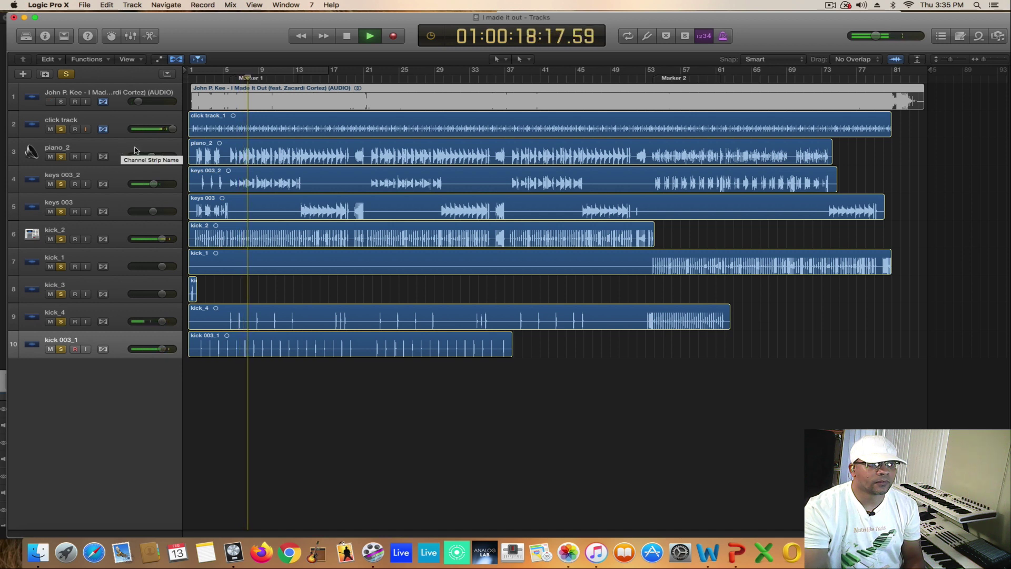
- Restart playback from bar 19 and solo the original song again
key("space")
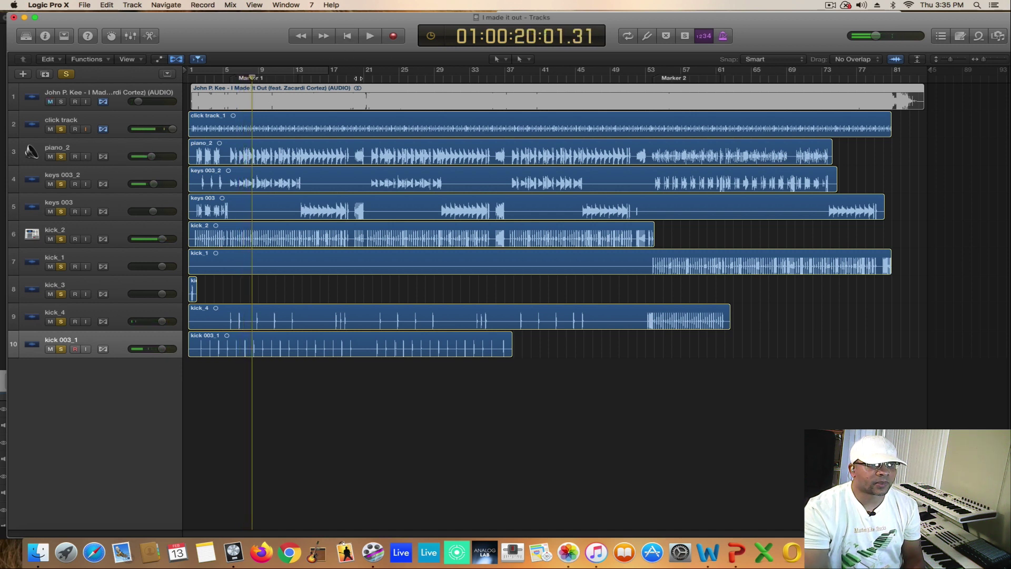
left_click(358, 78)
key("space")
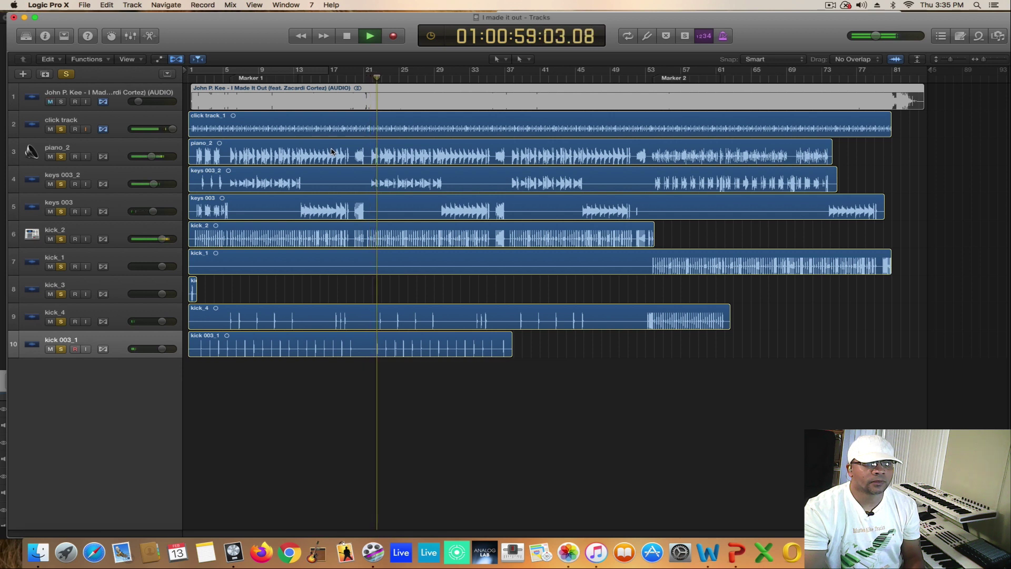
left_click(61, 102)
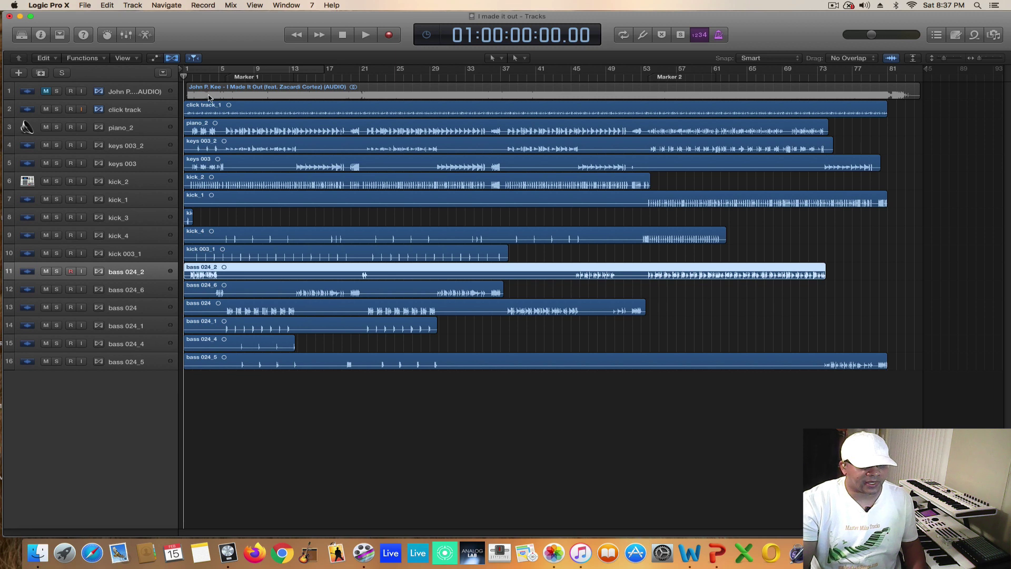
- Play from the beginning, toggling solo on and off for the original song track
left_click(136, 94)
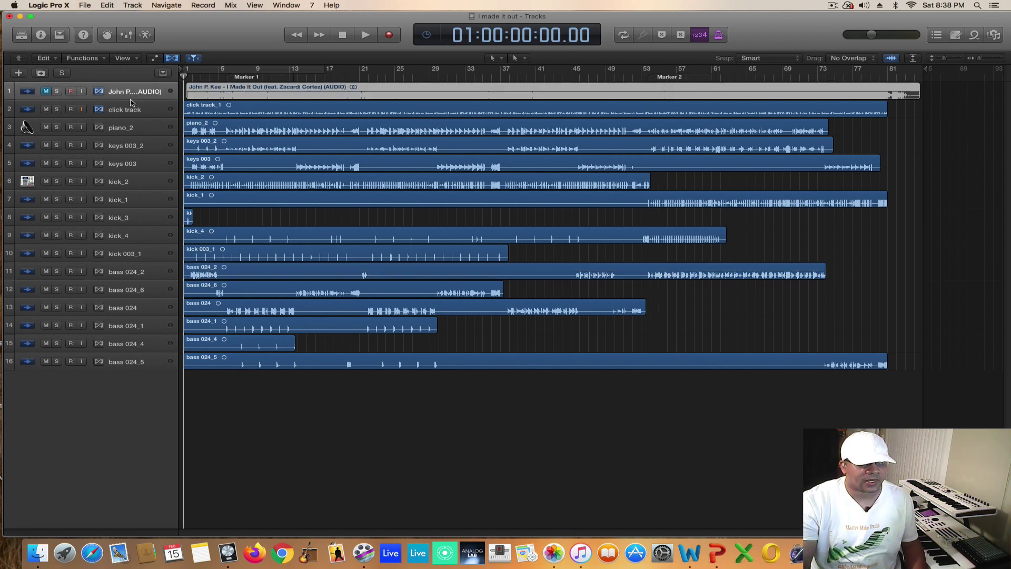
left_click(365, 36)
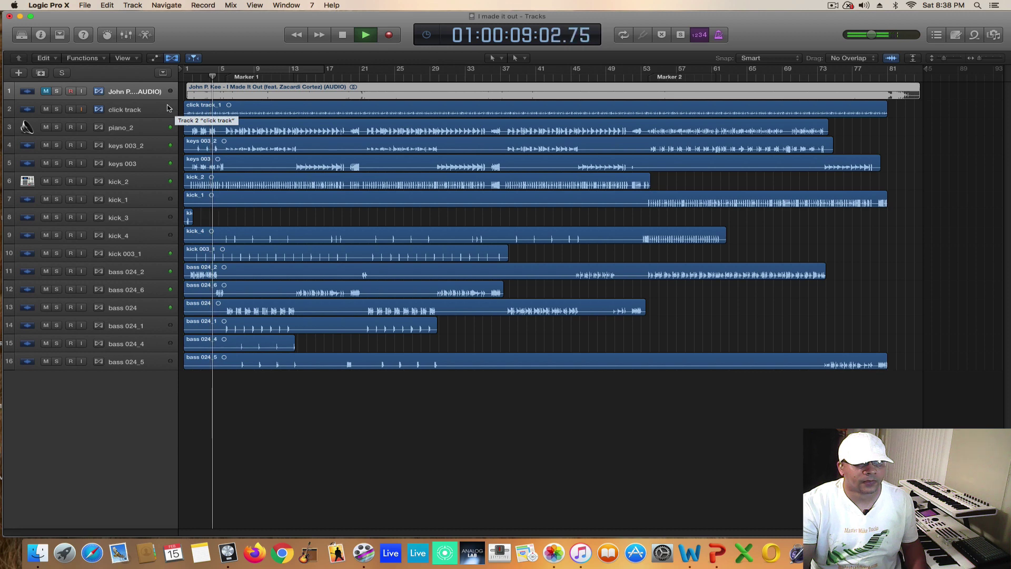
left_click(54, 92)
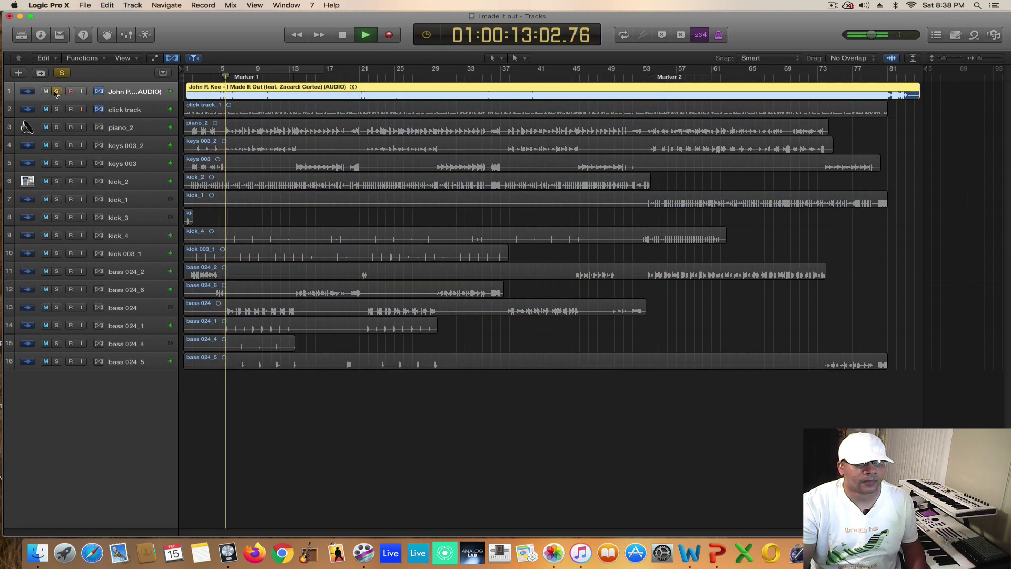
left_click(54, 93)
left_click(99, 92)
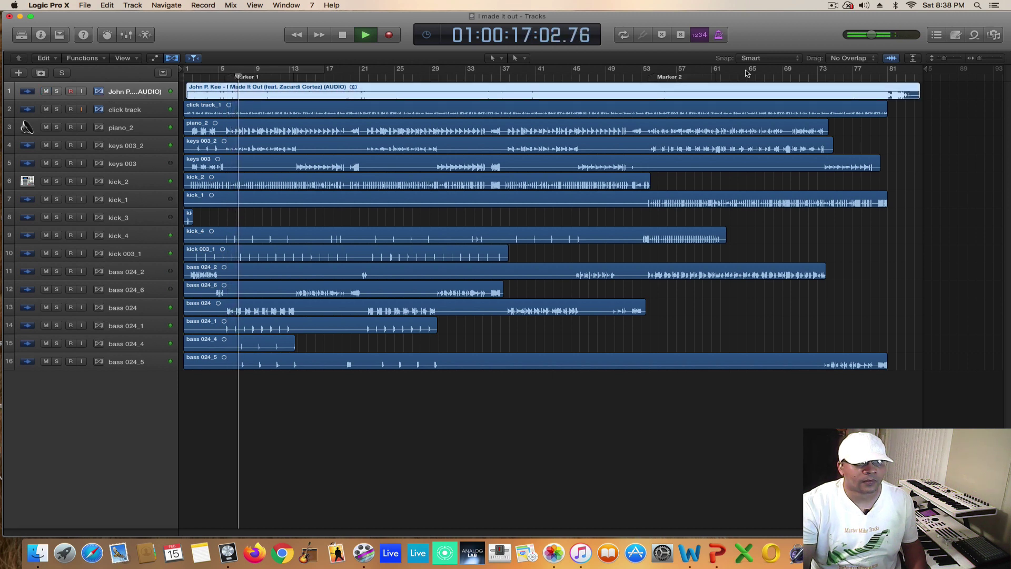
- Make the track lanes taller and raise the original song to -16.6 dB
left_click(945, 60)
left_click_drag(945, 62, 946, 62)
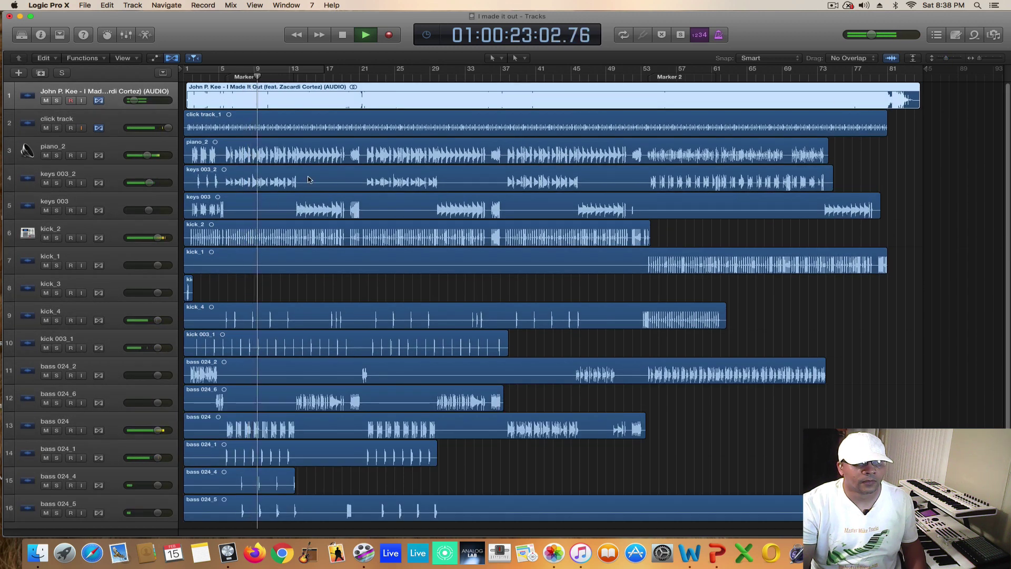
left_click_drag(135, 100, 143, 100)
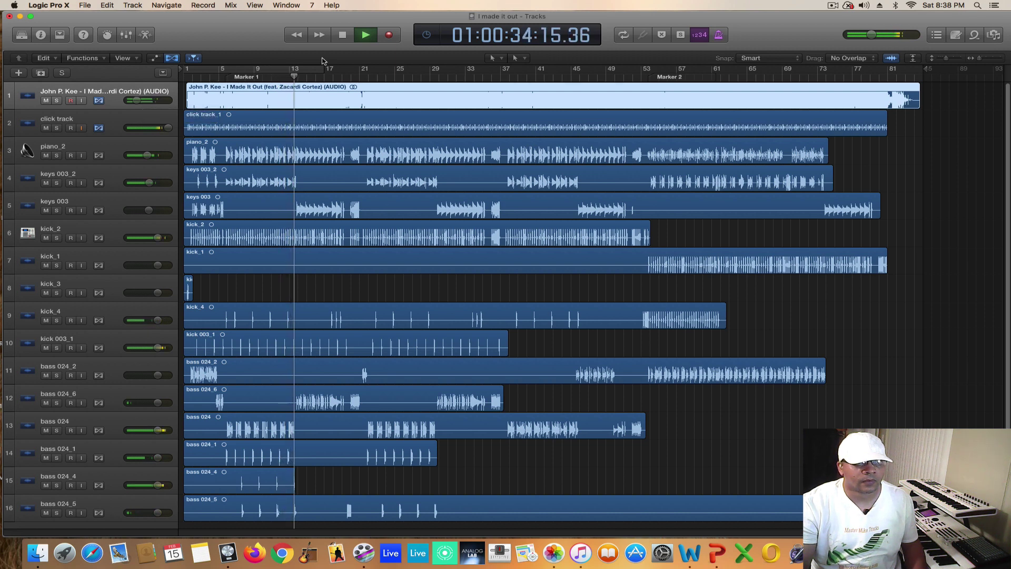
- Replay from bar 29 and lower the full-mix reference track to -46 dB
left_click(343, 34)
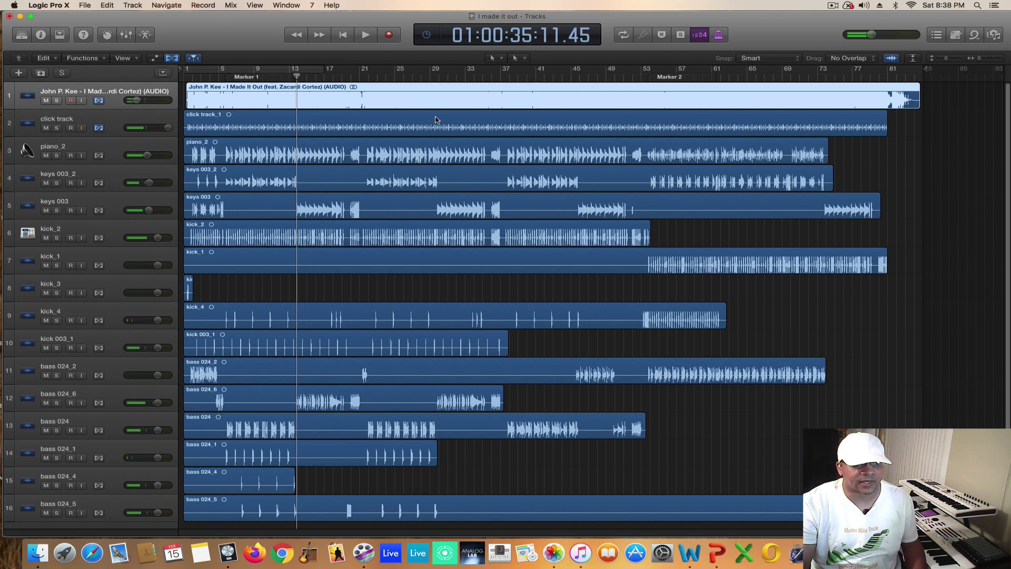
left_click(428, 79)
key("space")
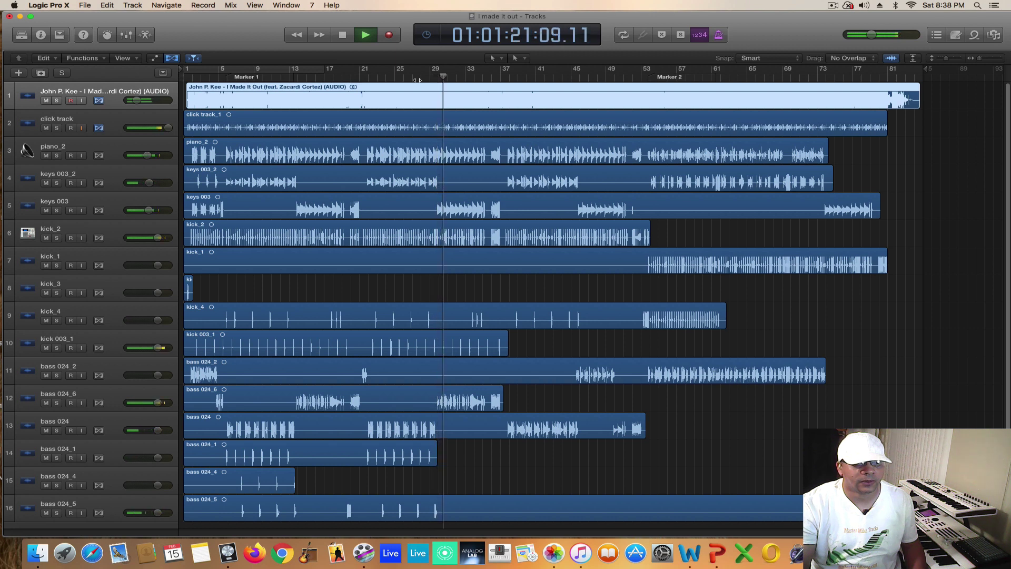
left_click_drag(137, 100, 129, 100)
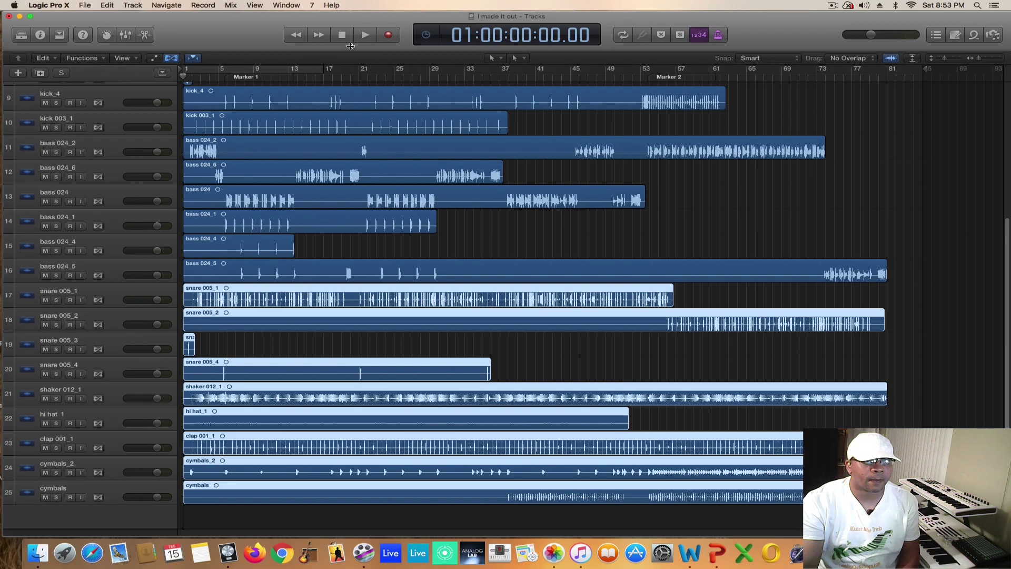
- Play, toggle solo on the full-mix reference track twice, then mute it
left_click(366, 36)
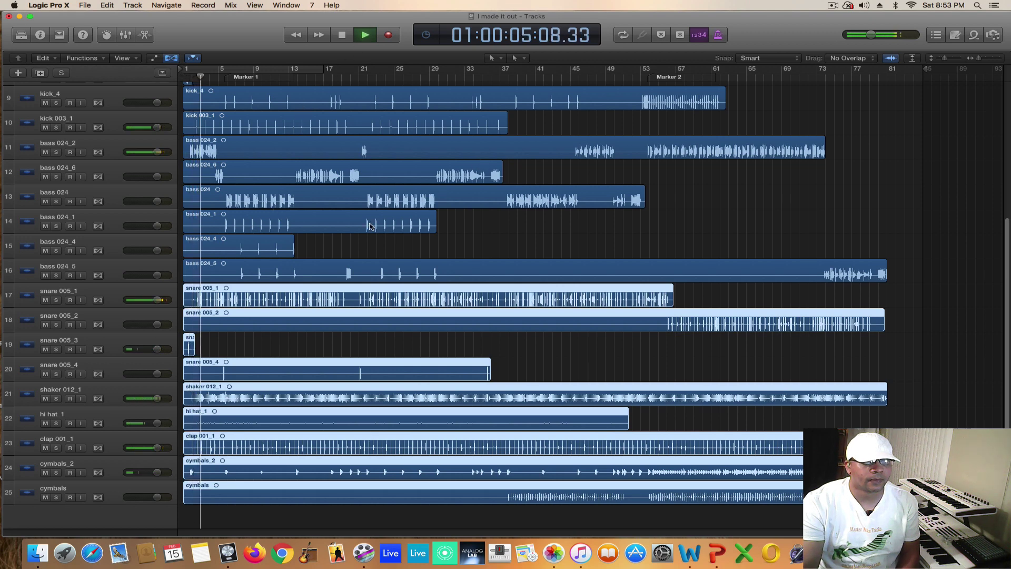
scroll(206, 231, "up", 8)
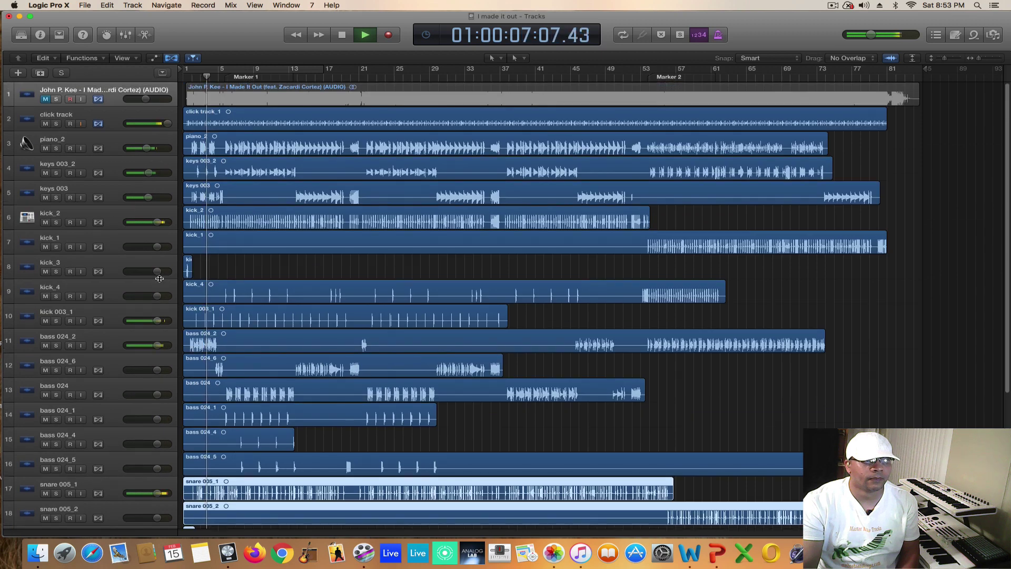
left_click(56, 100)
left_click(57, 101)
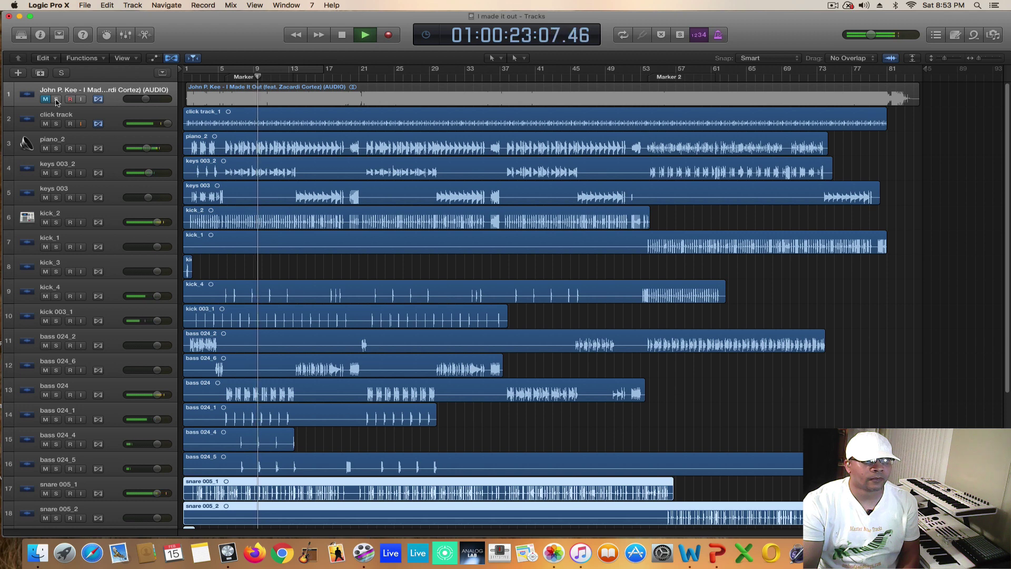
left_click(56, 99)
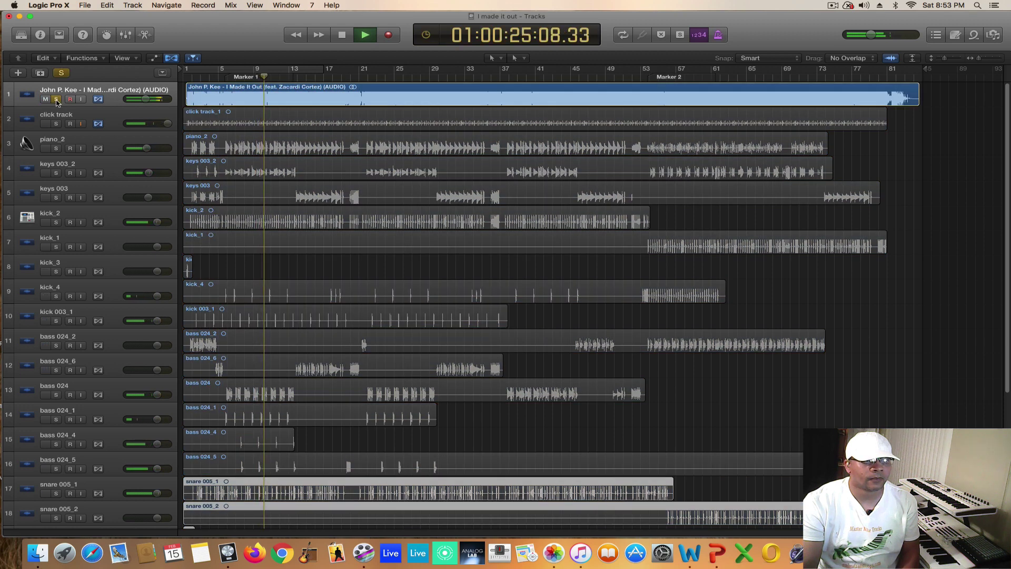
left_click(56, 100)
left_click(45, 99)
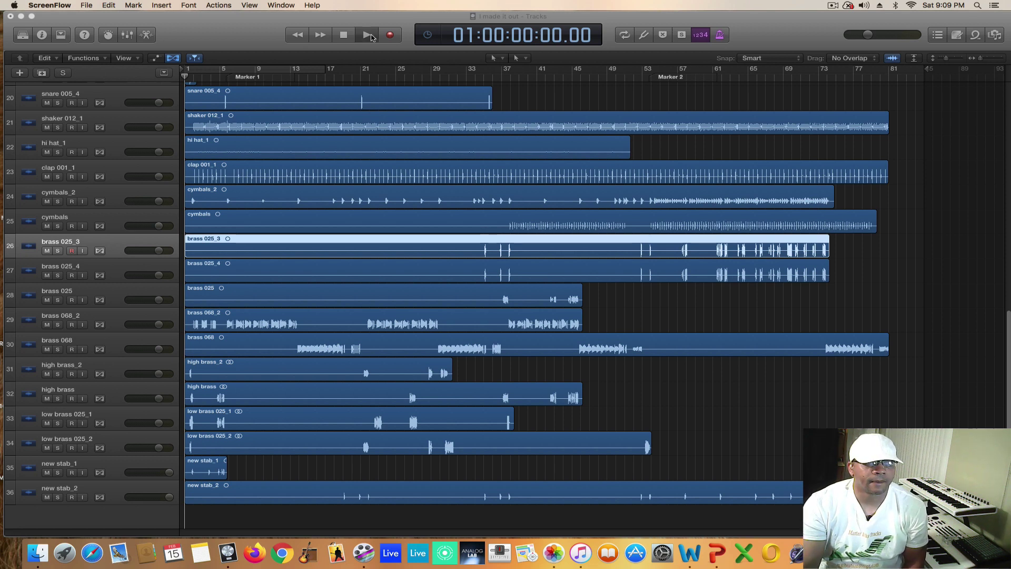
- Play the arrangement, glance at the Mixer, then stop playback
left_click(371, 37)
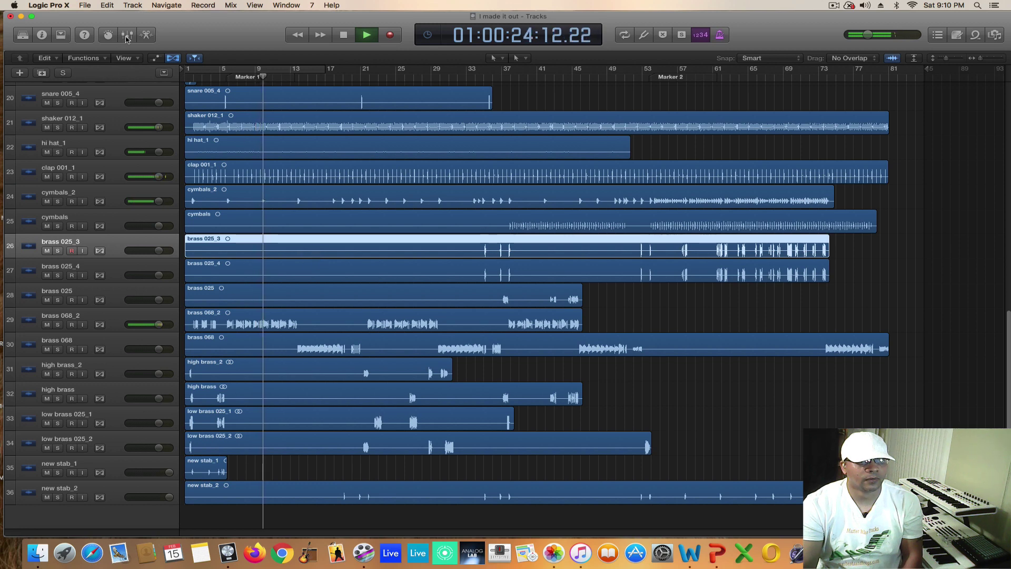
left_click(127, 36)
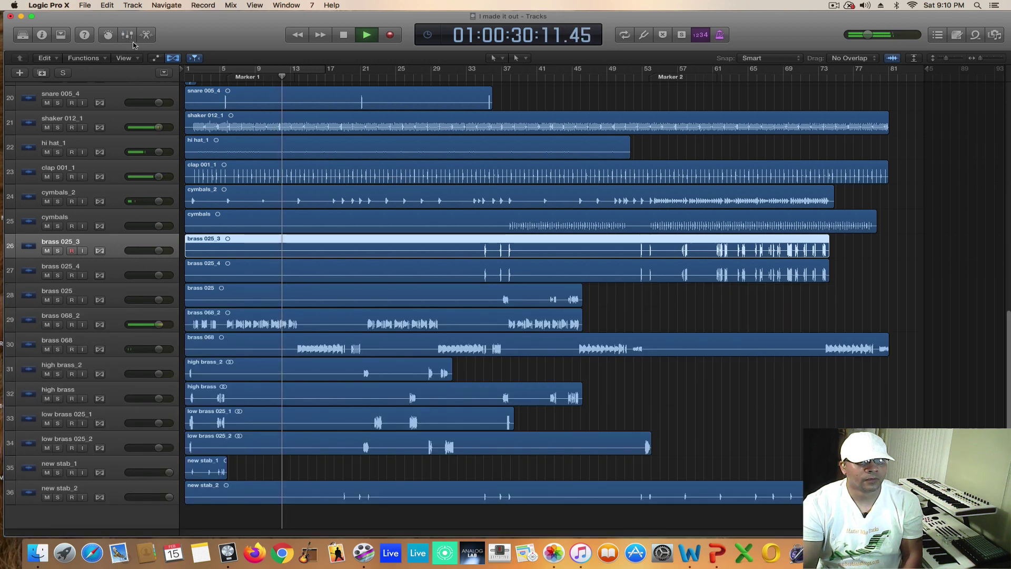
key("x")
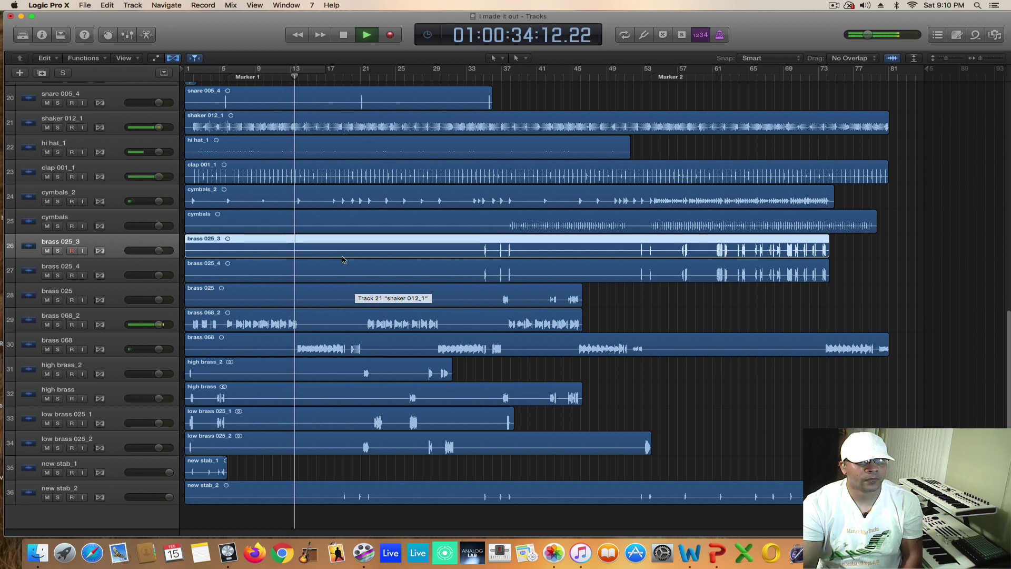
left_click(343, 35)
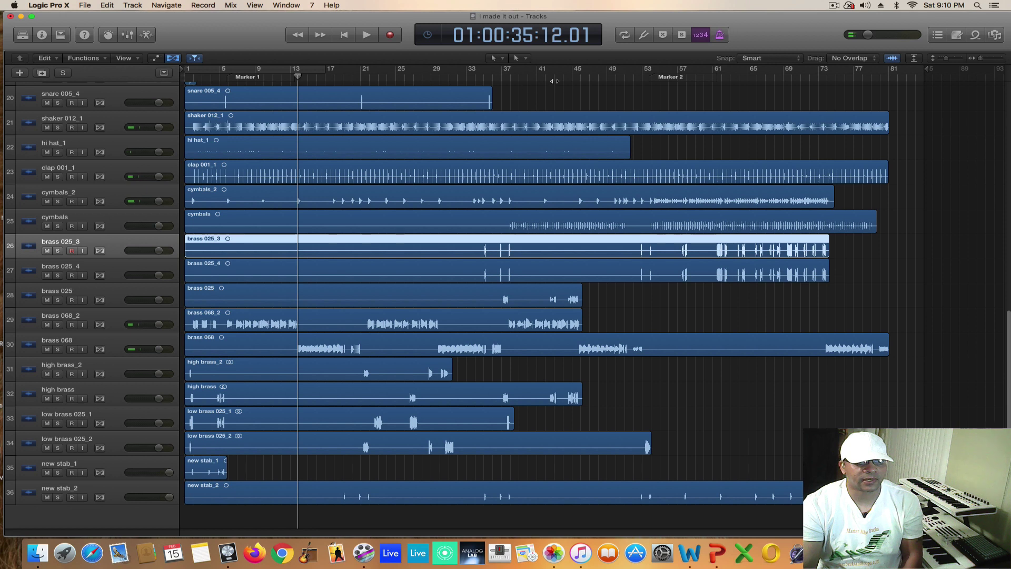
- Audition the brass section from bar 44, then from bar 34
left_click(565, 79)
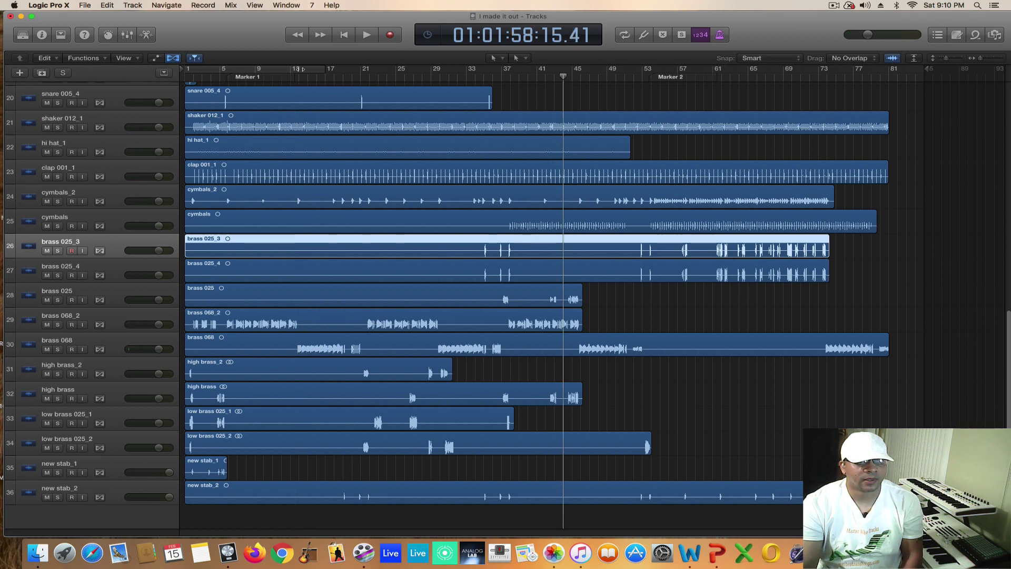
left_click(368, 36)
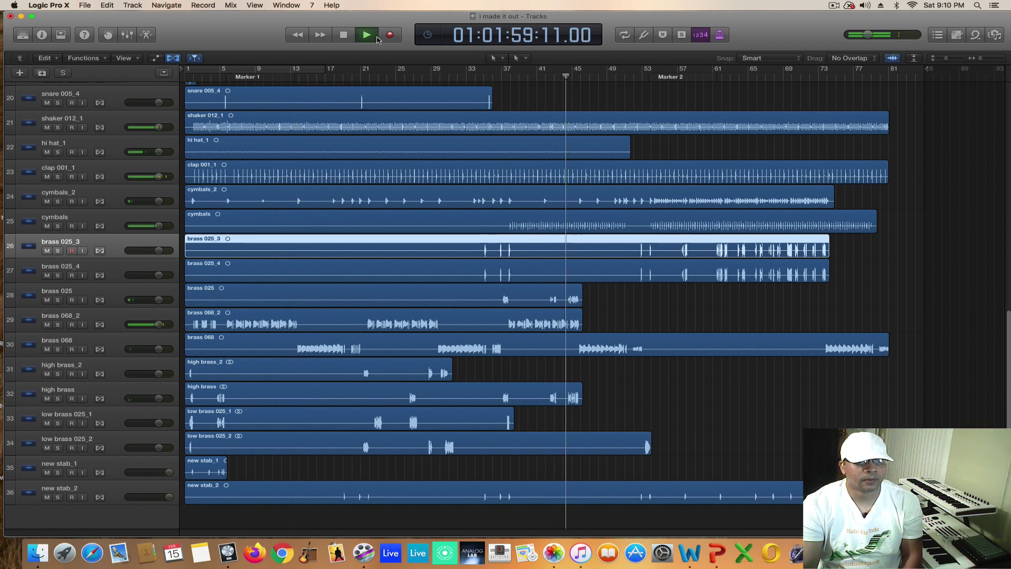
left_click(348, 35)
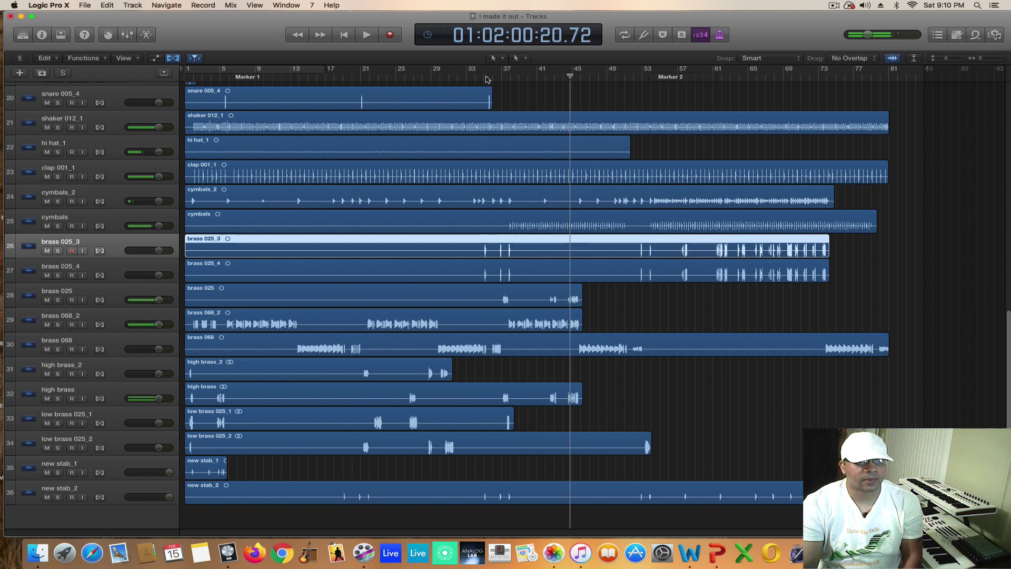
left_click(482, 79)
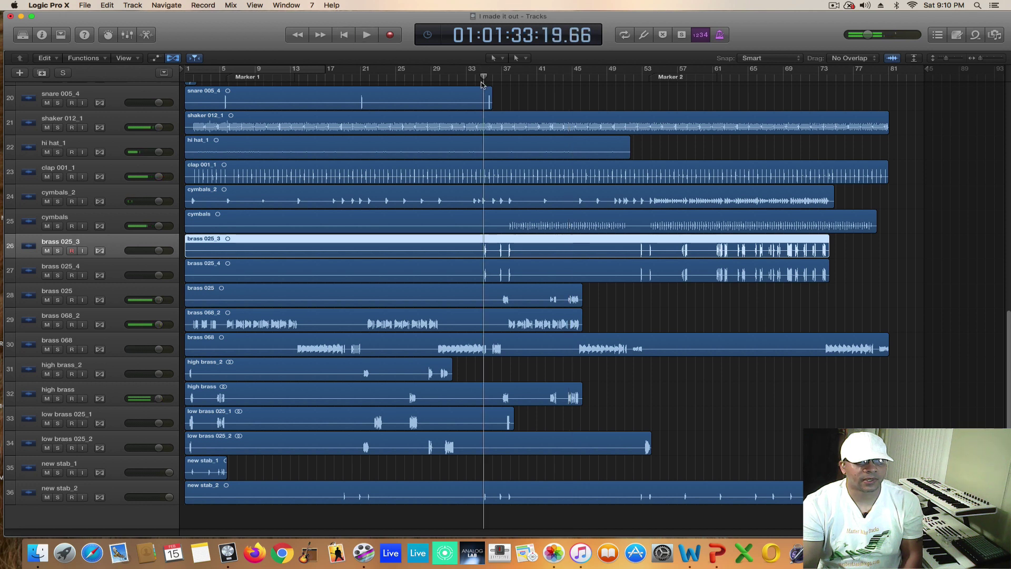
left_click(363, 35)
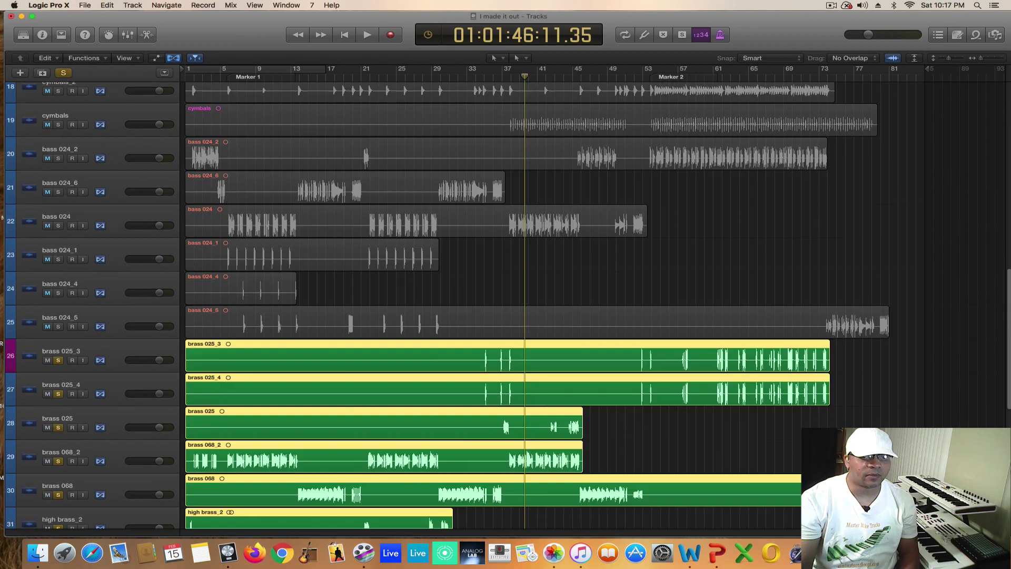
- Scroll down to the stab, organ and guitar tracks and show the mixer below them
scroll(537, 306, "down", 10)
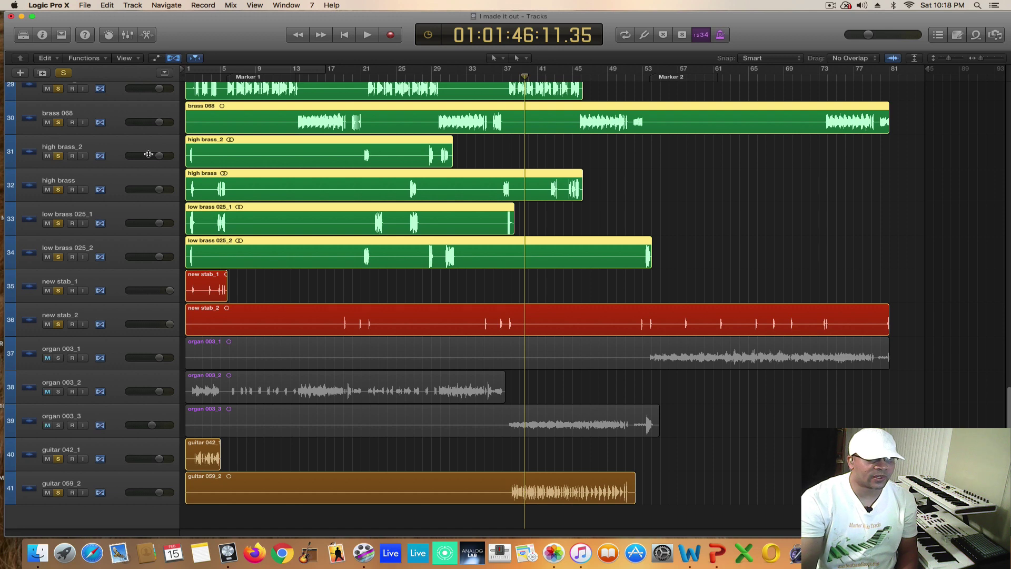
left_click(125, 35)
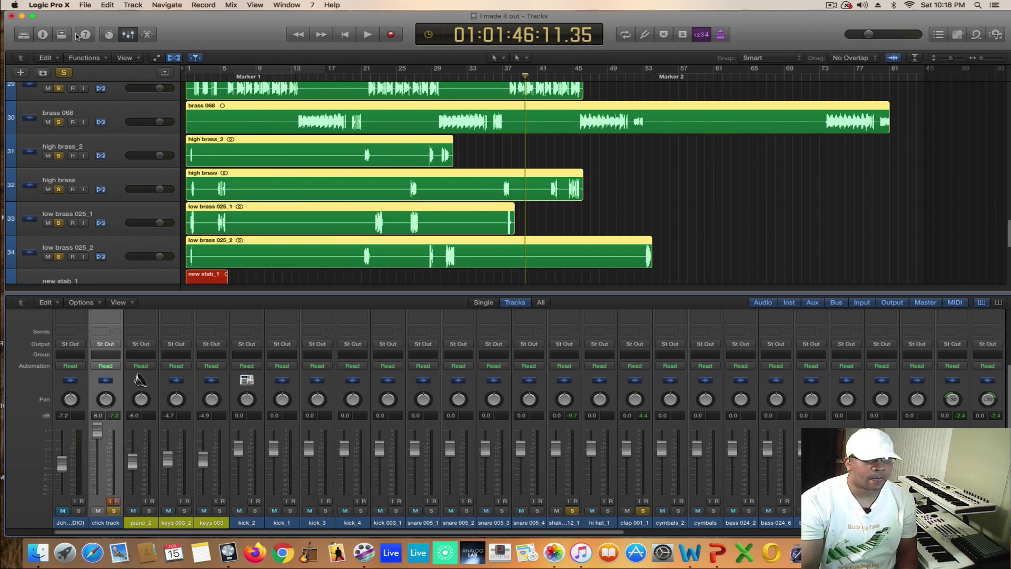
- Briefly show and hide the Inspector, then look over the File menu without choosing anything
left_click(42, 34)
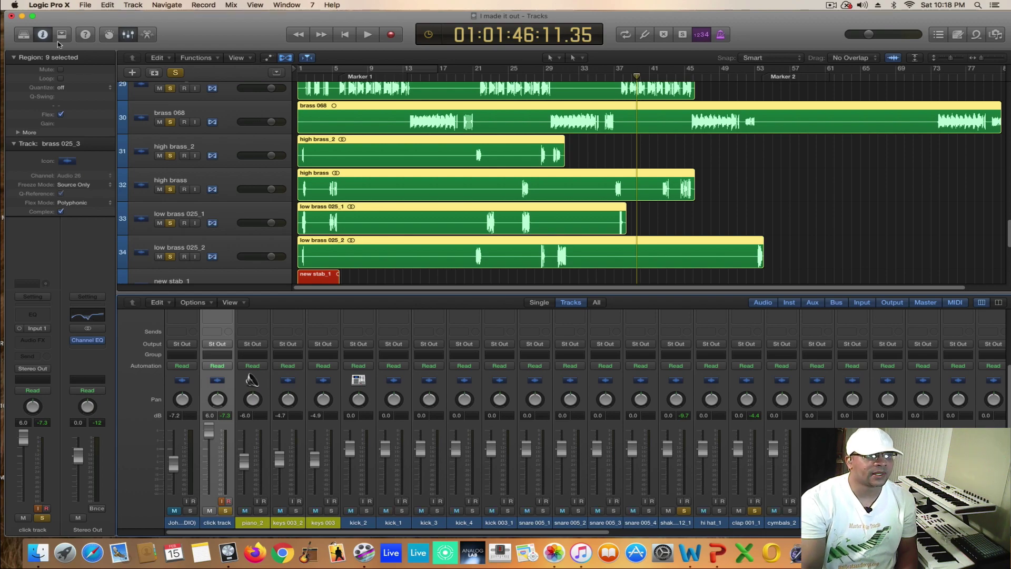
left_click(42, 34)
left_click(84, 5)
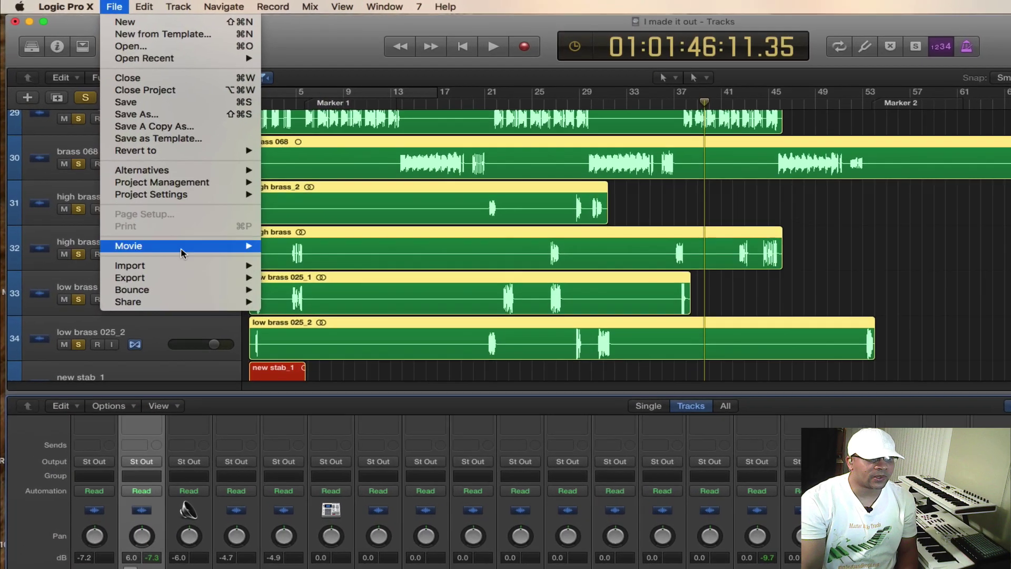
mouse_move(126, 219)
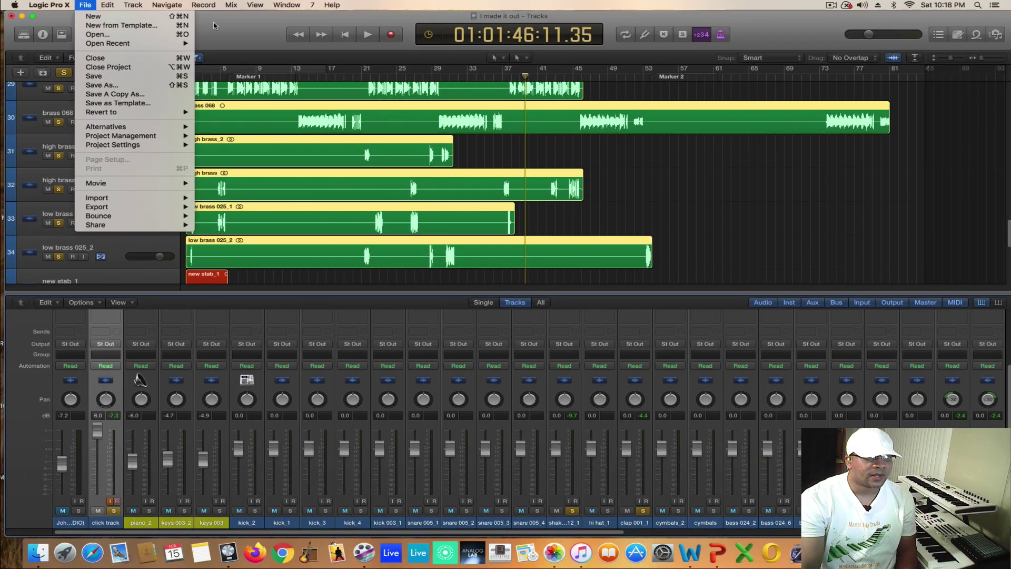
left_click(244, 38)
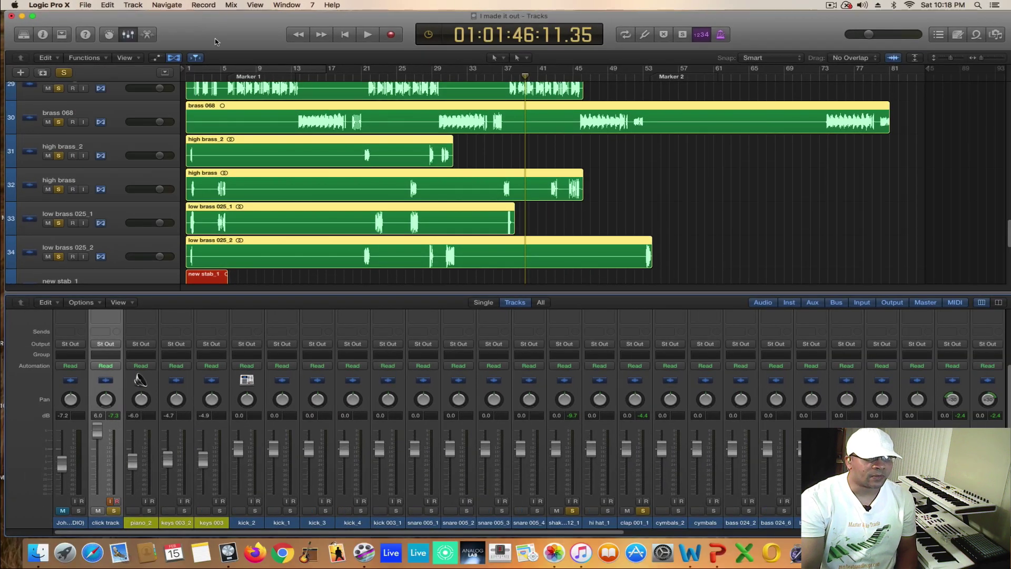
- Hide the mixer and scroll the track list through the brass, stab, organ and guitar tracks
left_click(131, 36)
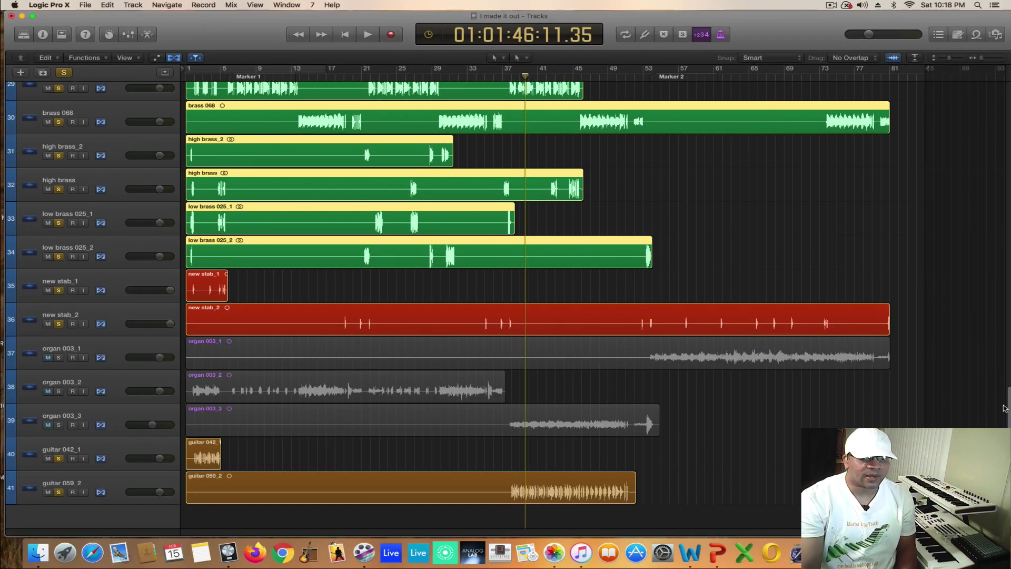
left_click_drag(1008, 413, 993, 354)
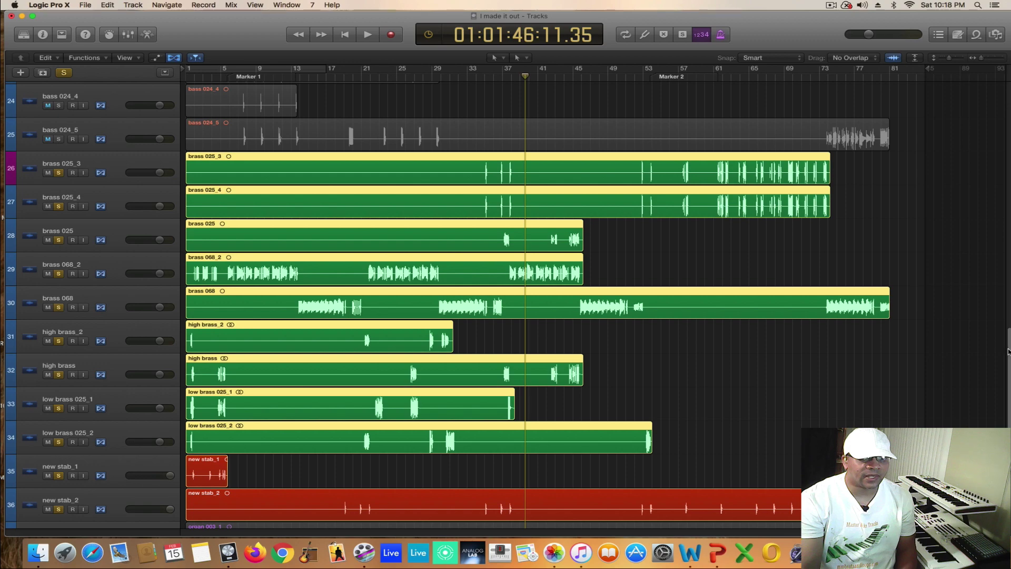
left_click_drag(1008, 351, 941, 138)
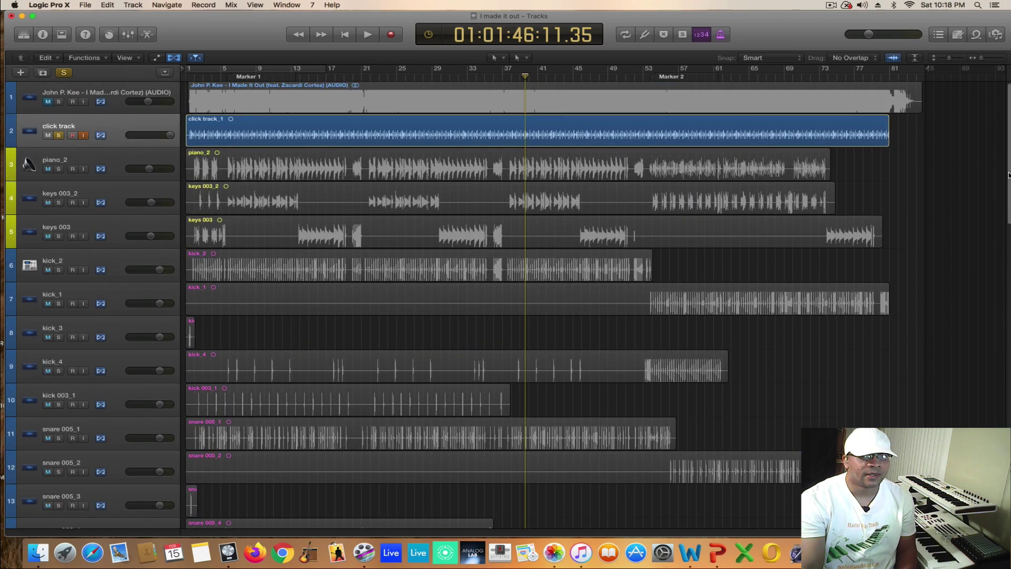
left_click_drag(1009, 175, 1009, 476)
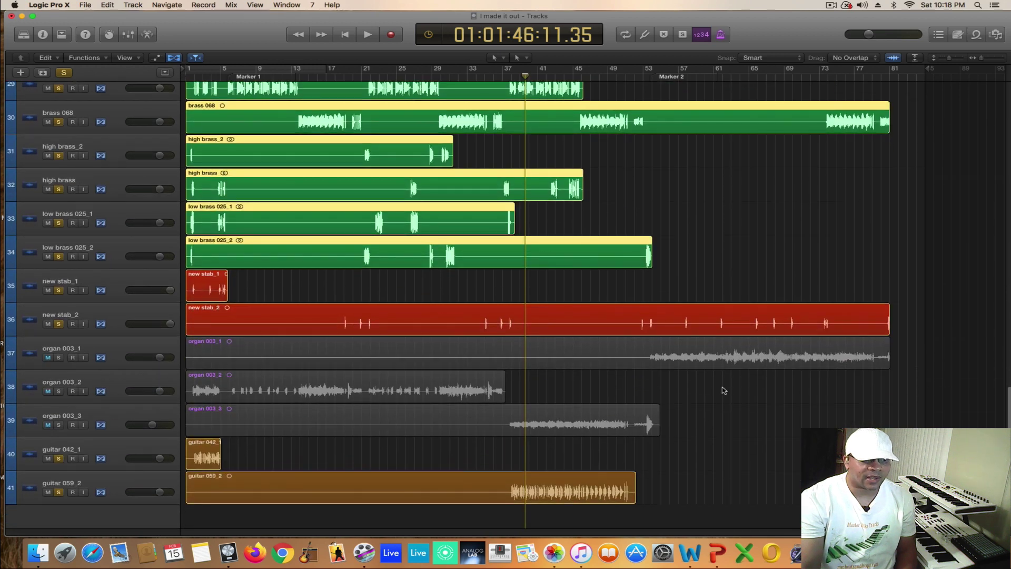